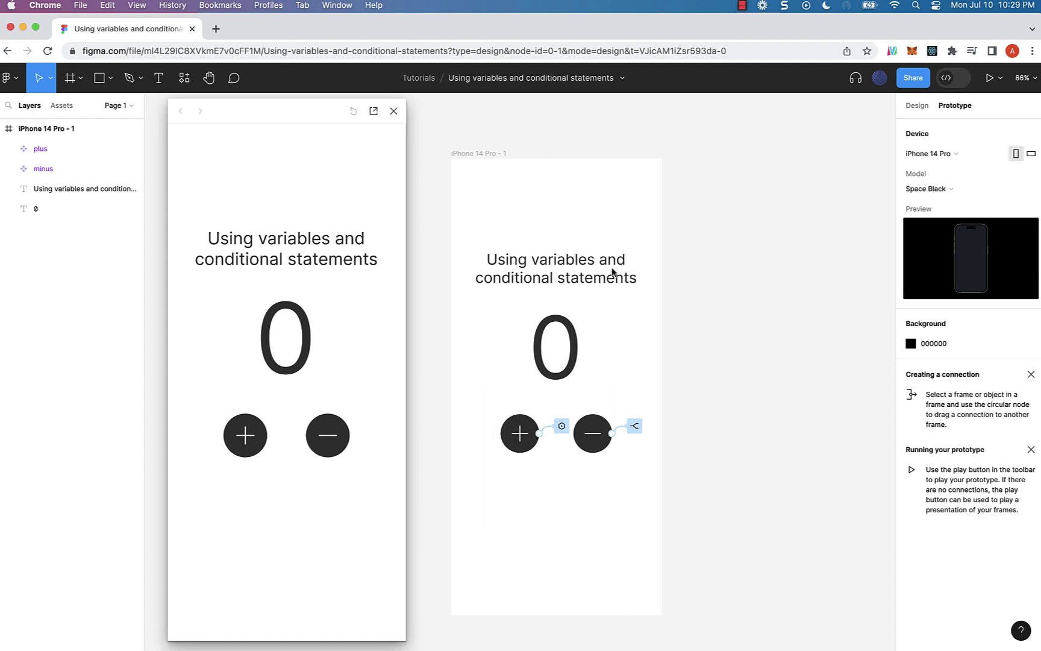
Try the finished counter's plus and minus buttons, showing the count stops at 0
left_click(326, 388)
left_click(244, 444)
left_click(244, 444)
left_click(244, 444)
left_click(244, 444)
left_click(244, 444)
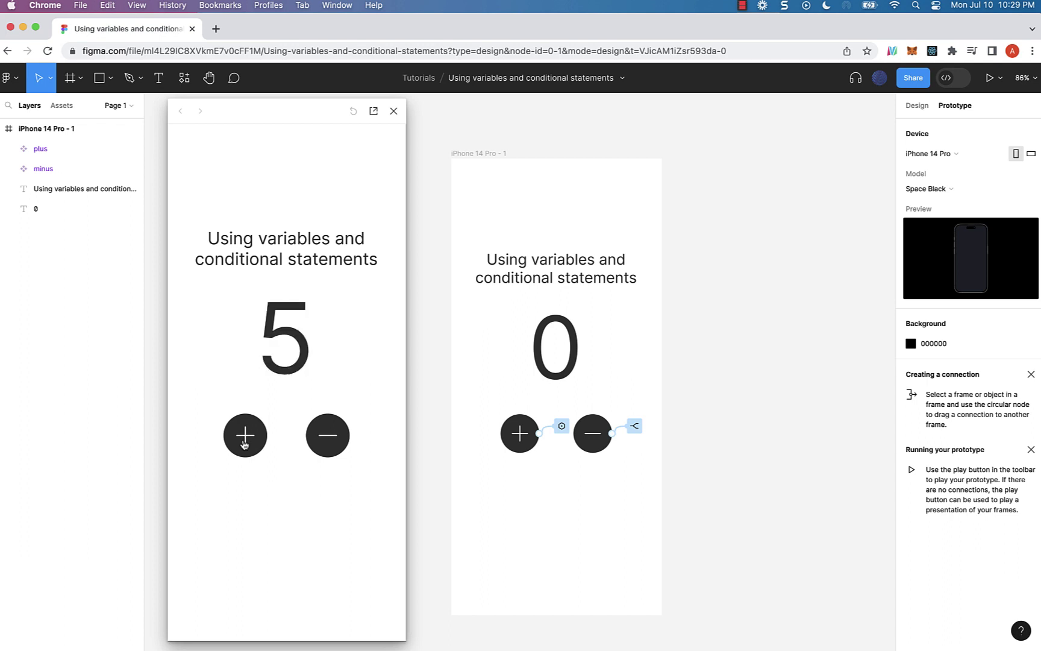
left_click(244, 444)
left_click(321, 439)
left_click(321, 439)
left_click(321, 439)
left_click(320, 438)
left_click(321, 439)
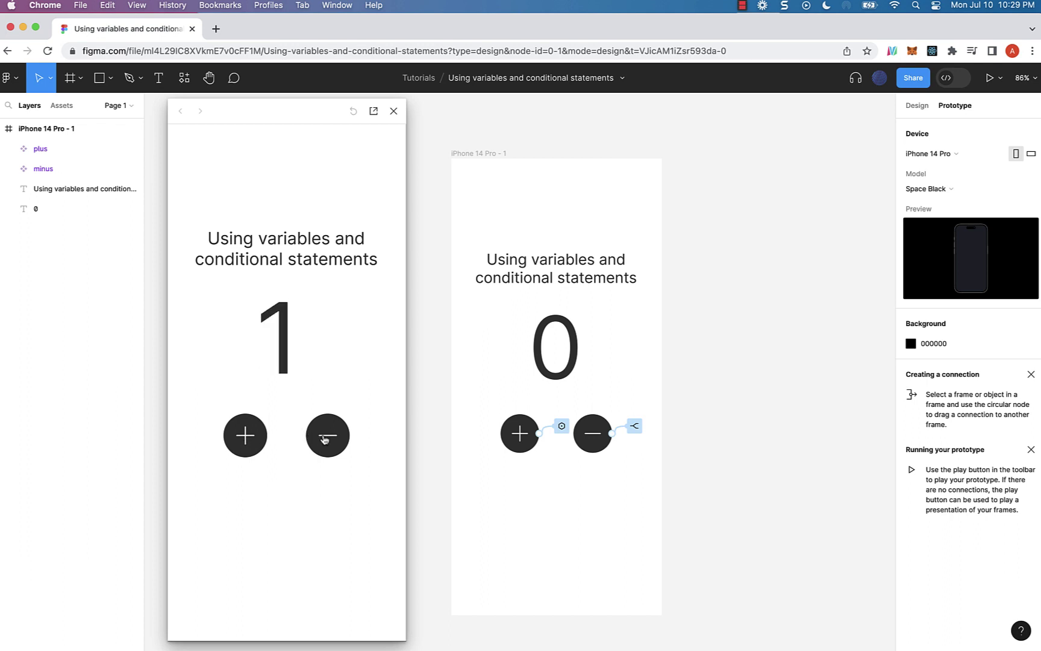
left_click(321, 439)
left_click(238, 438)
left_click(238, 438)
left_click(239, 438)
left_click(239, 438)
left_click(239, 438)
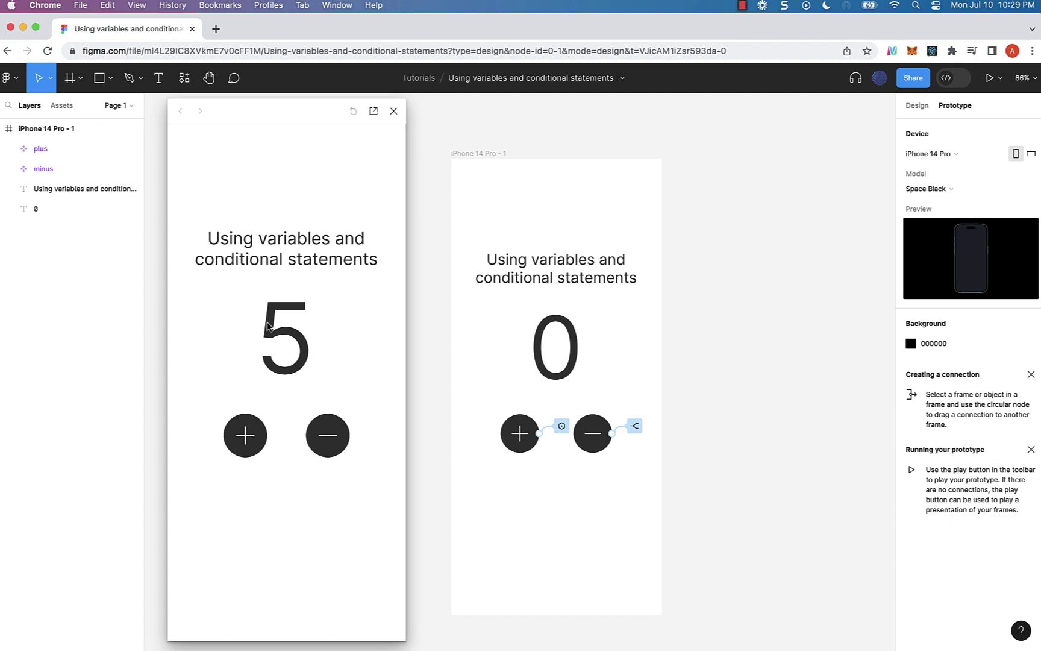
left_click(342, 435)
left_click(343, 435)
left_click(343, 435)
left_click(342, 435)
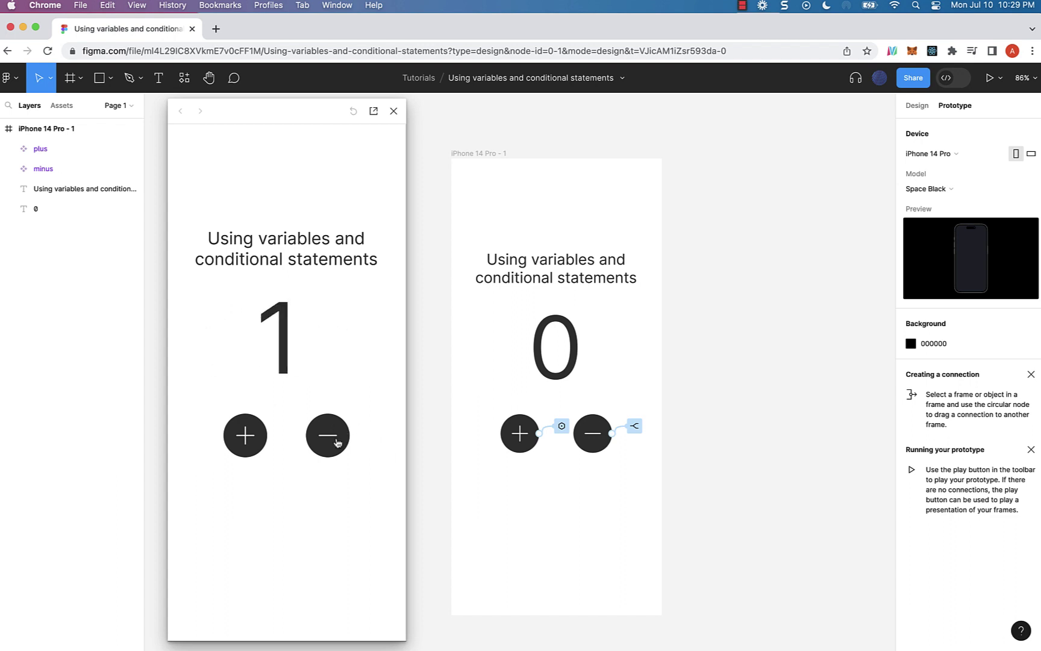
left_click(343, 435)
Select the iPhone 14 Pro - 1 frame and inspect its large 0 and title texts
left_click(468, 158)
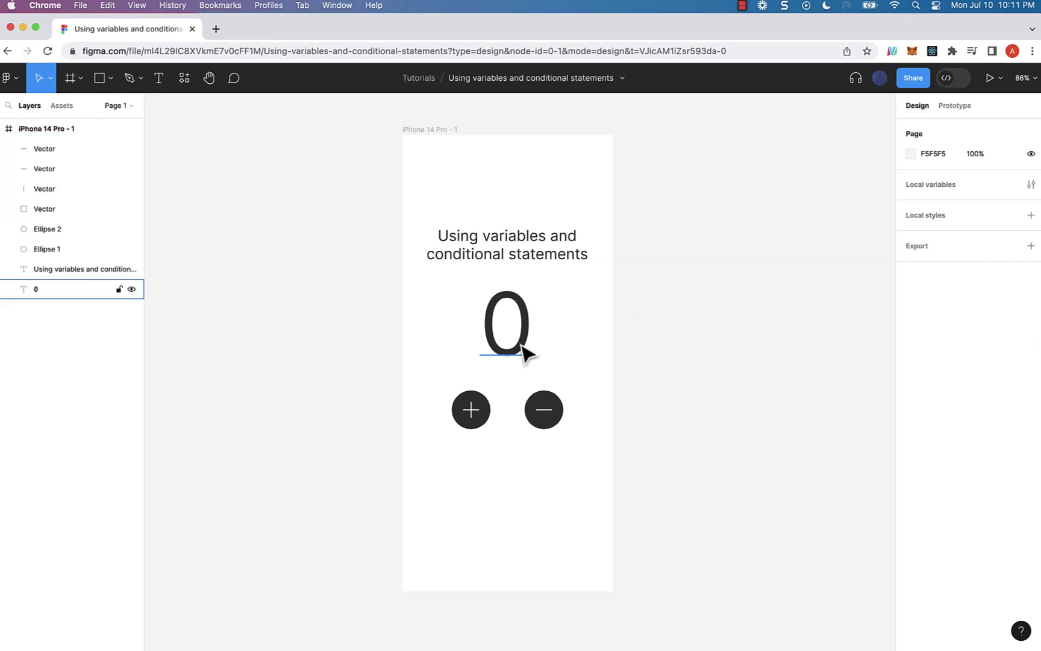
left_click(522, 344)
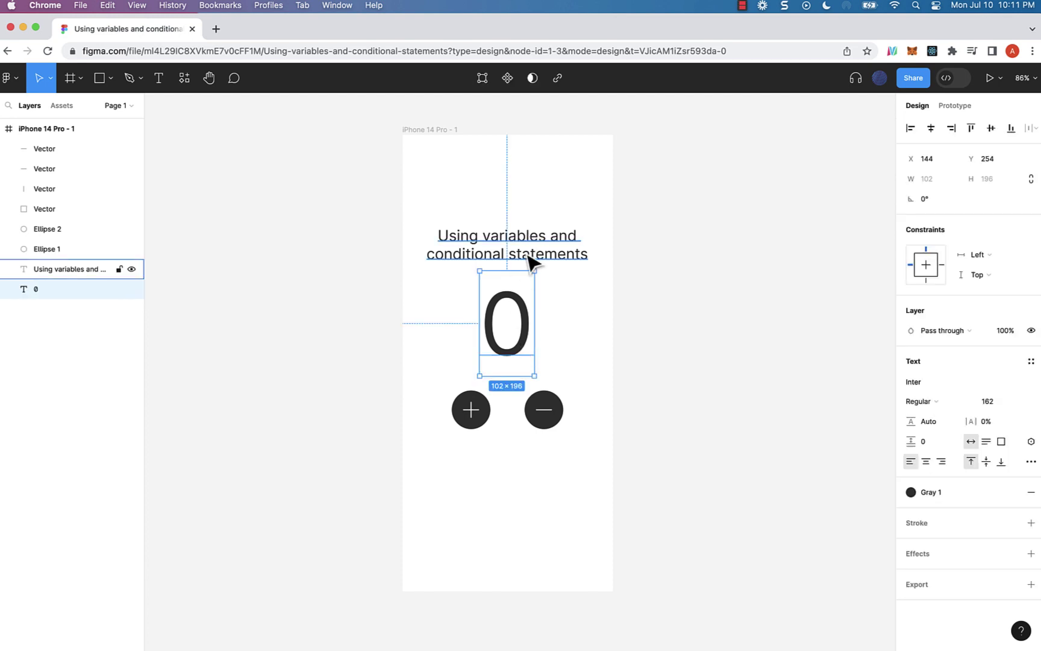
left_click(529, 257)
left_click(516, 337)
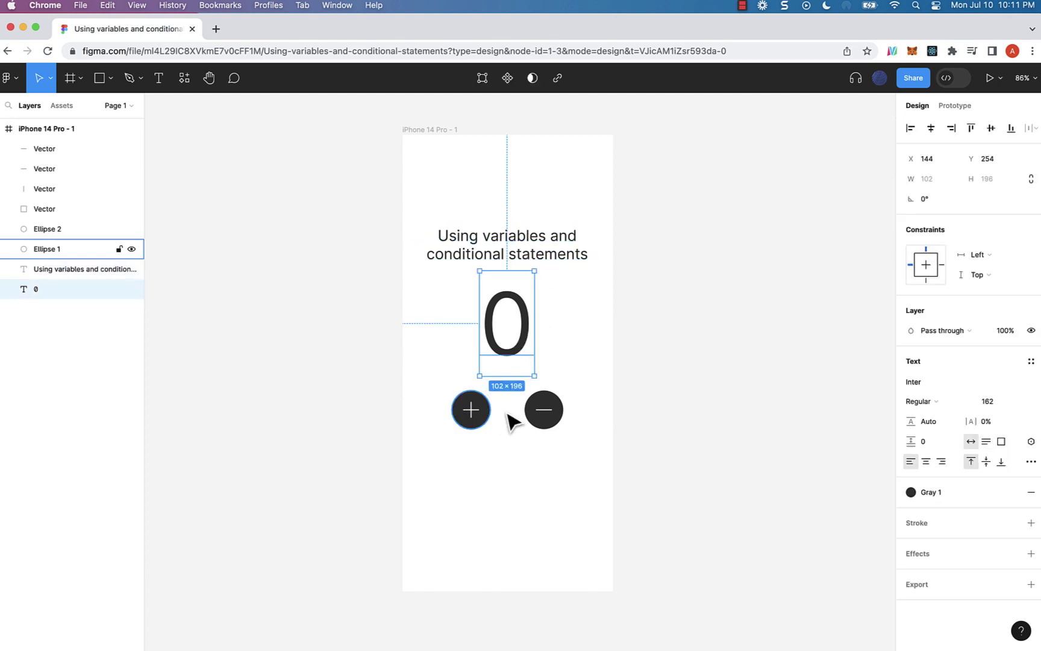
left_click(622, 403)
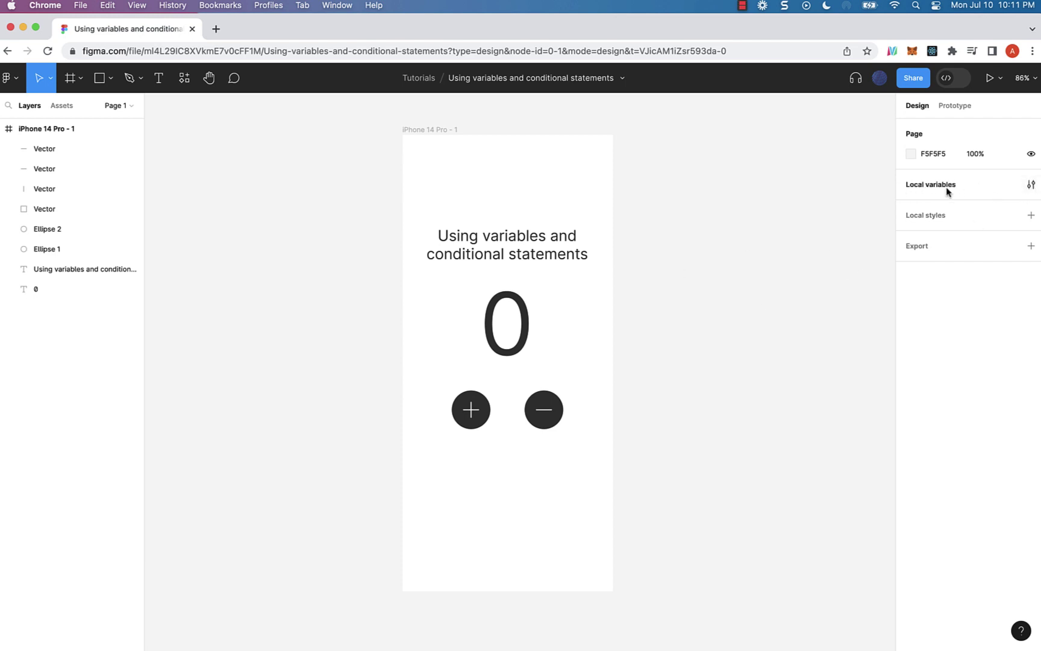
Create a number variable named Number with value 0 in Local variables
left_click(1031, 185)
left_click(729, 276)
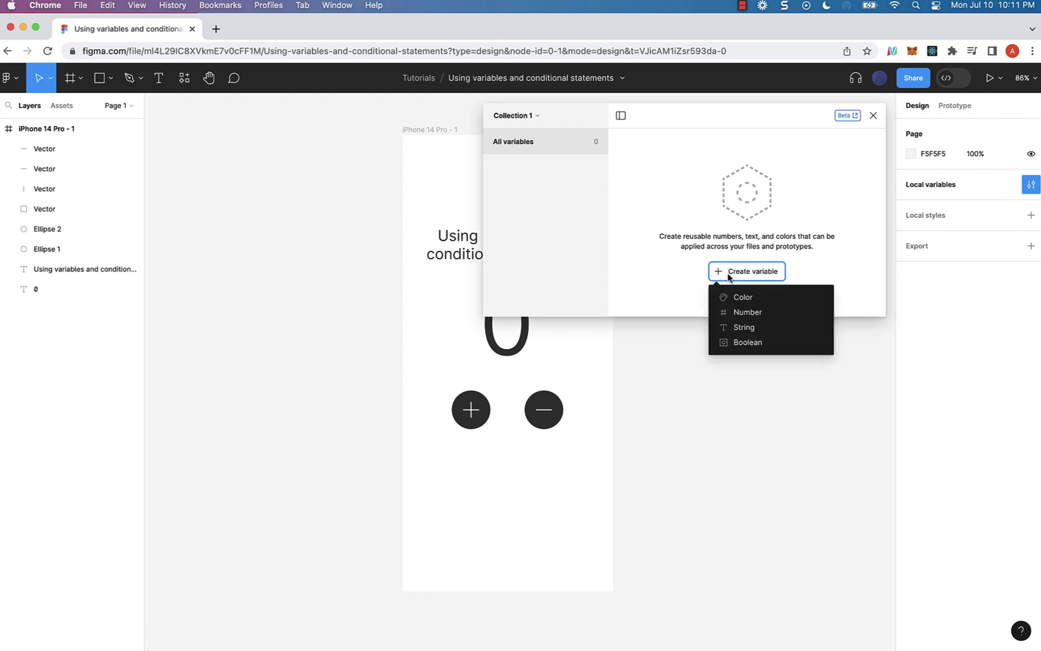
left_click(747, 314)
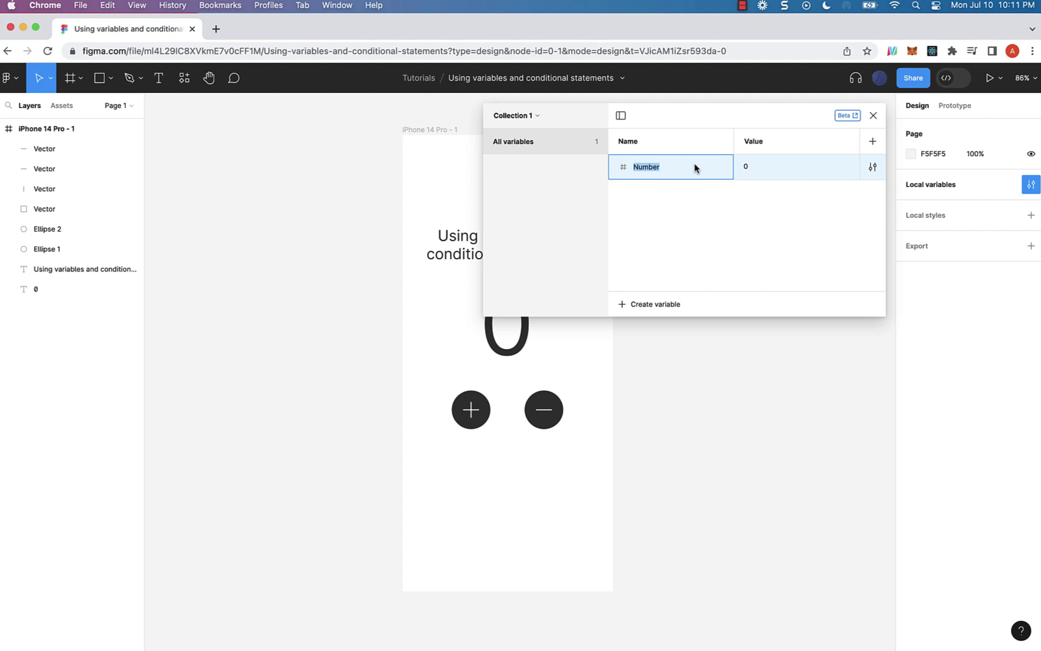
left_click(762, 168)
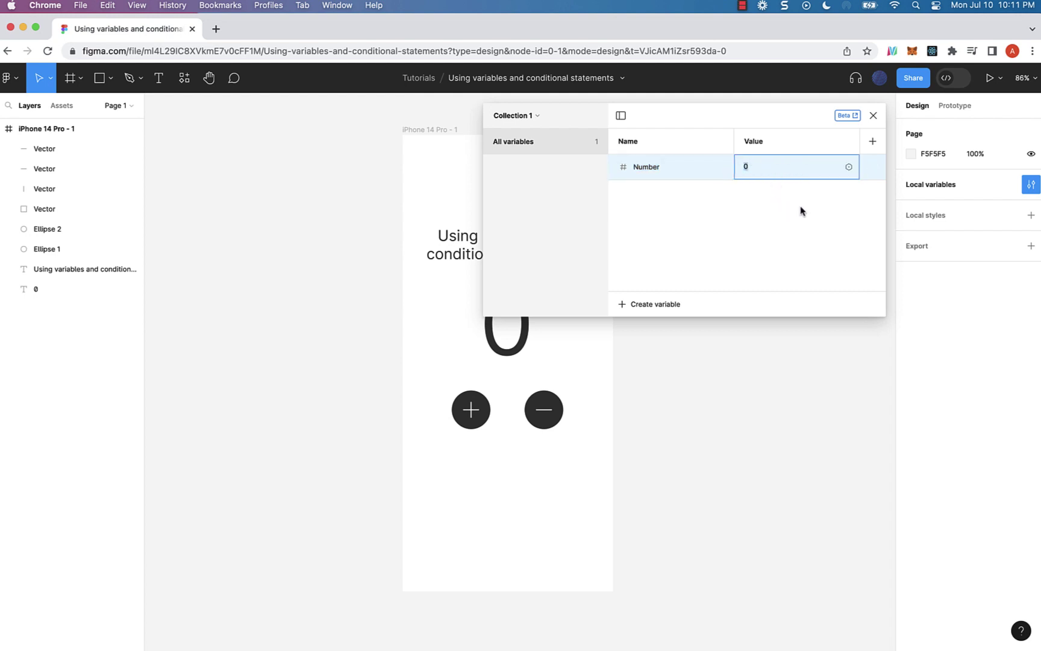
left_click(782, 392)
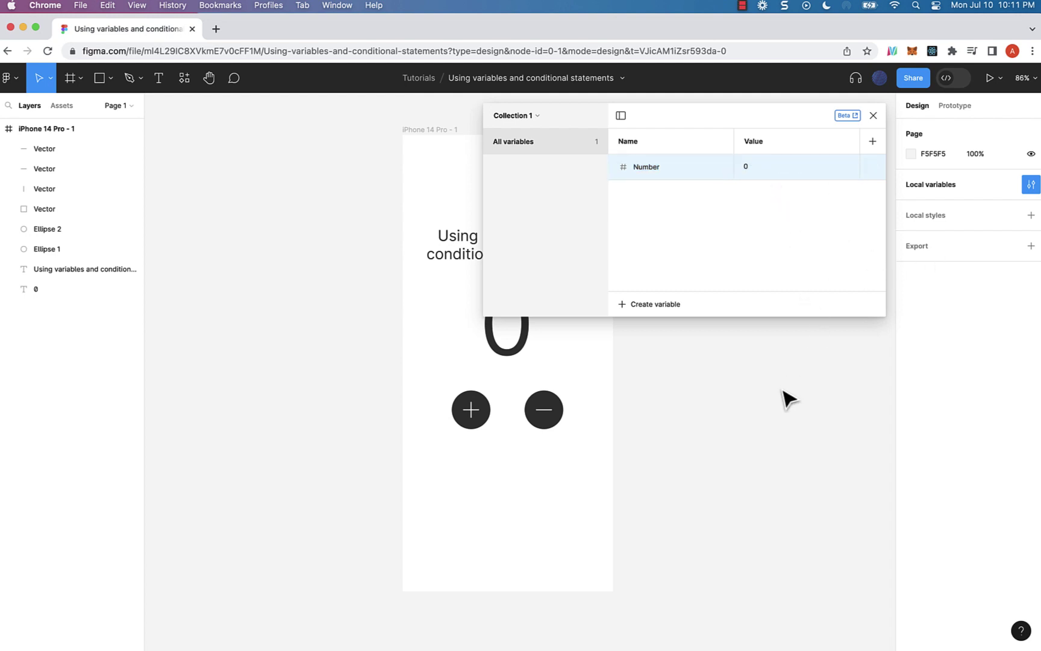
mouse_move(867, 110)
left_click(875, 115)
Apply the Number variable to the large 0 text
left_click(509, 346)
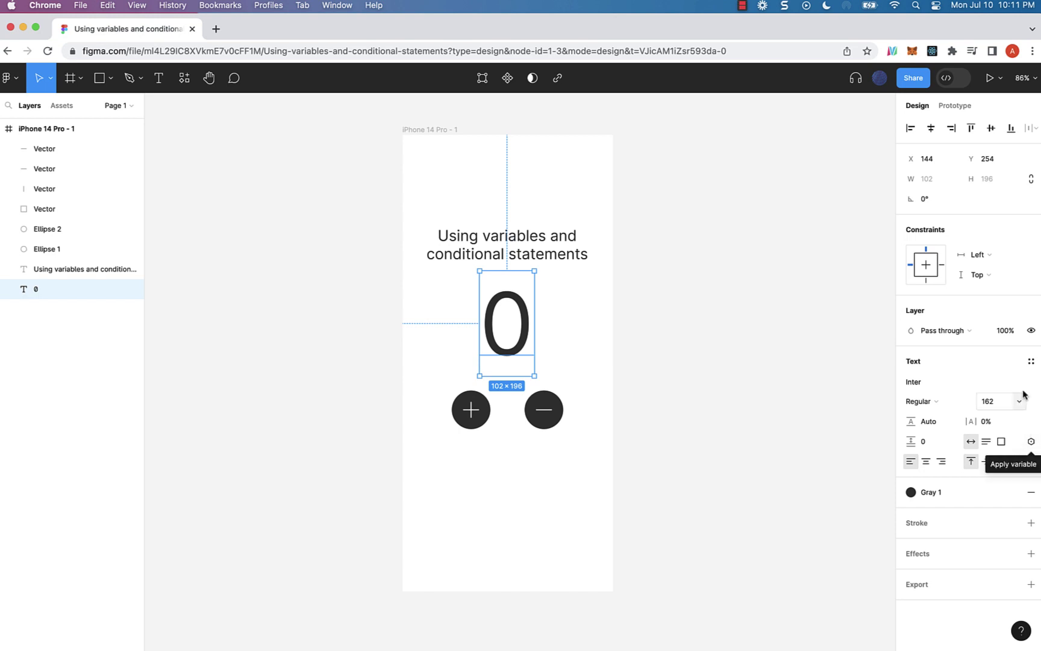
left_click(1031, 443)
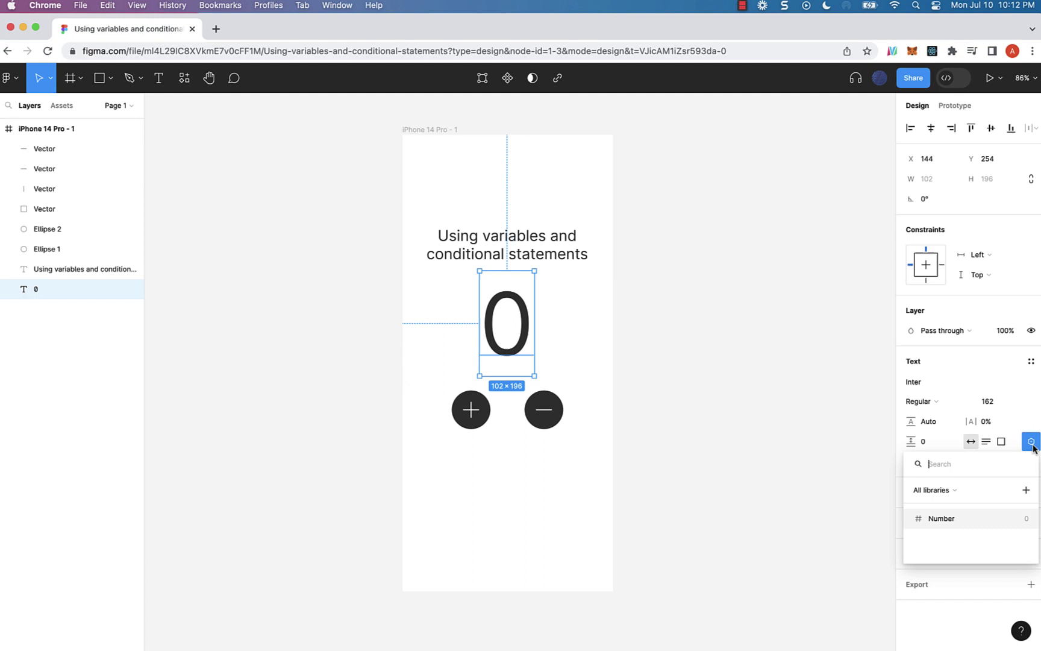
left_click(945, 520)
Select all of the minus button's layers and turn them into a component
left_click(761, 361)
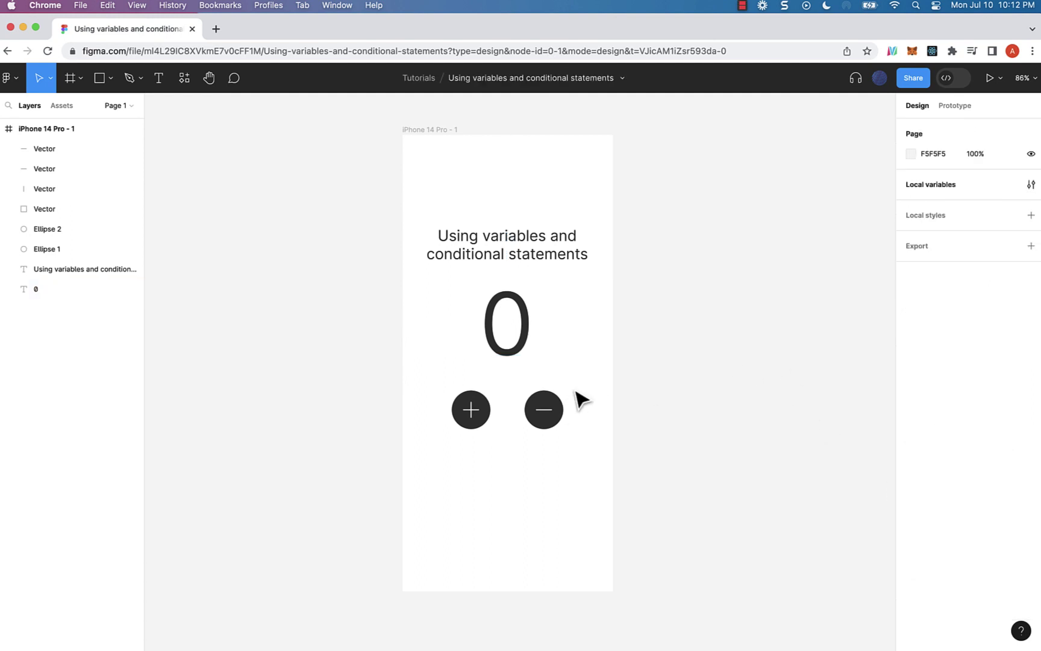
left_click_drag(576, 399, 524, 440)
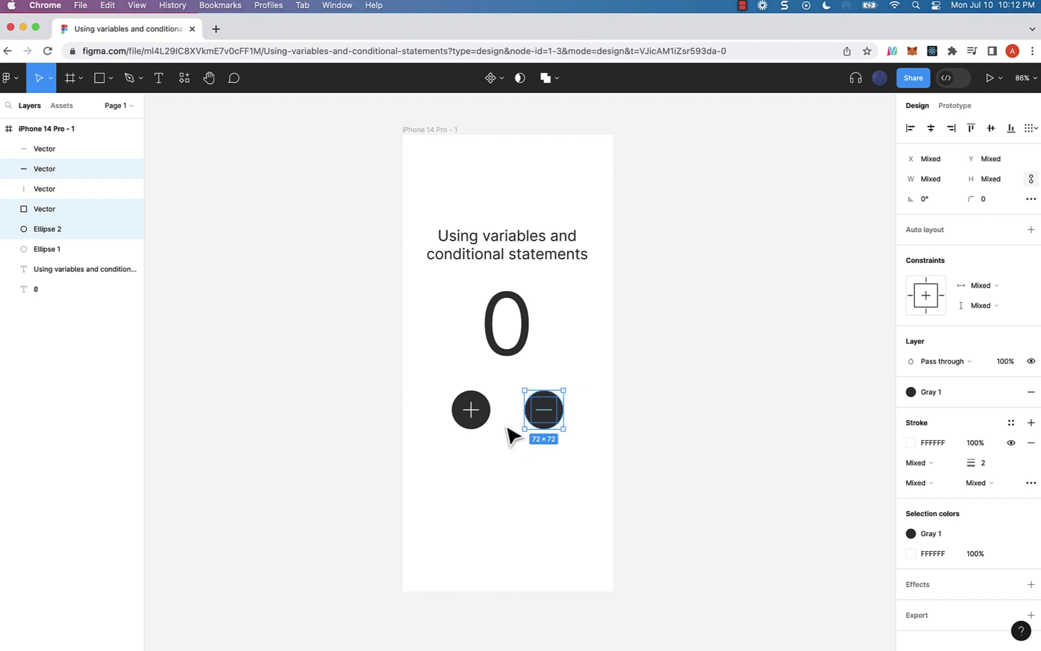
left_click(497, 398)
left_click_drag(446, 377, 491, 443)
left_click(603, 419)
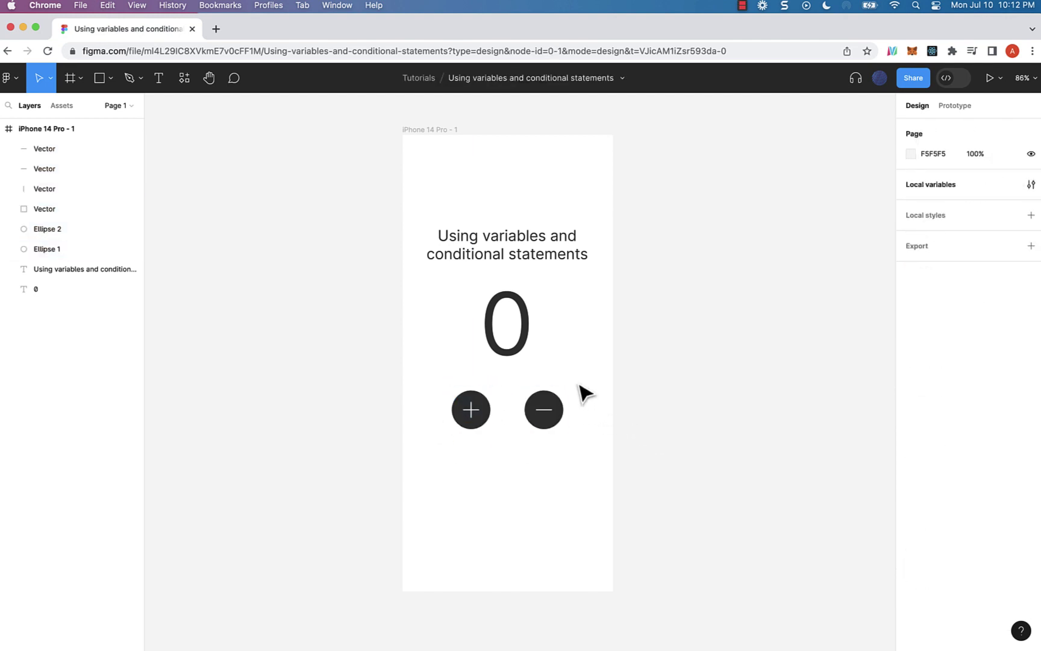
left_click_drag(577, 381, 525, 446)
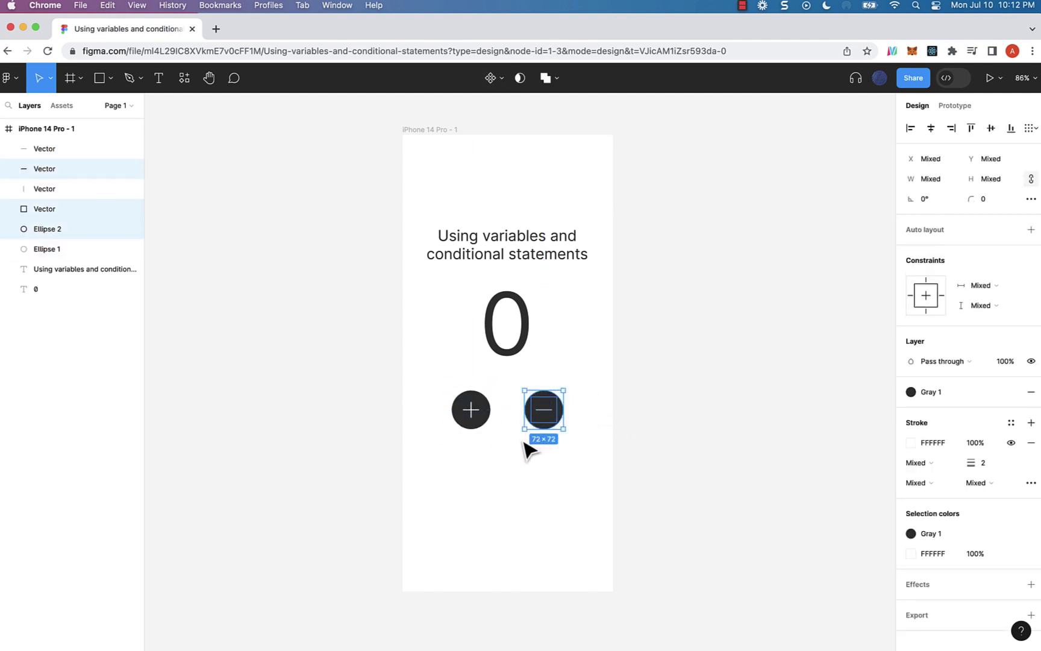
left_click(490, 79)
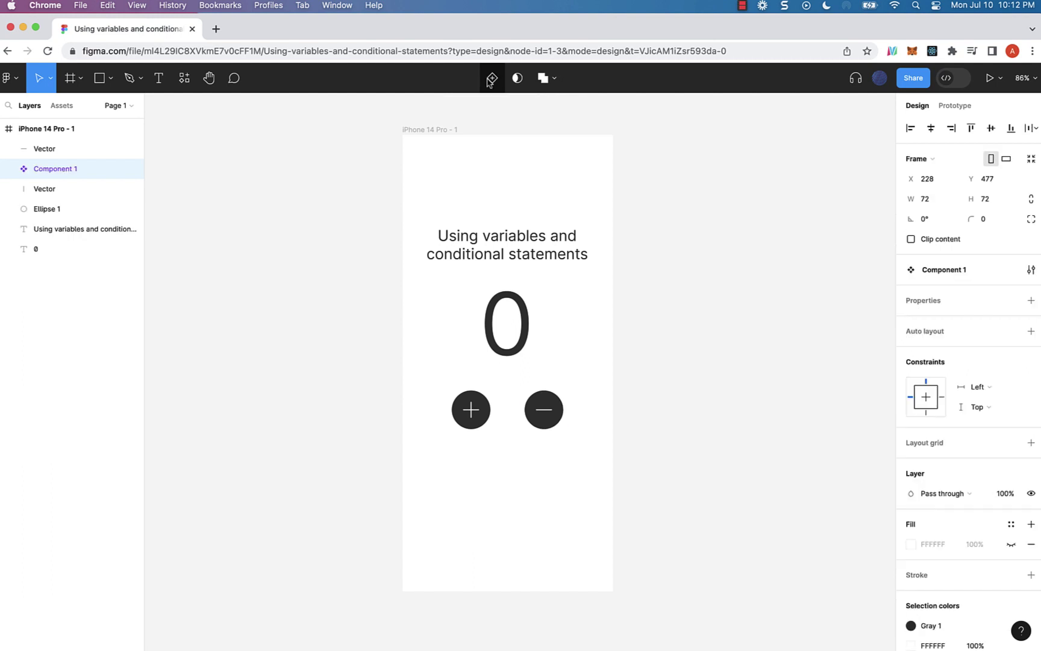
Turn the plus button's layers into a component as well
right_click(548, 418)
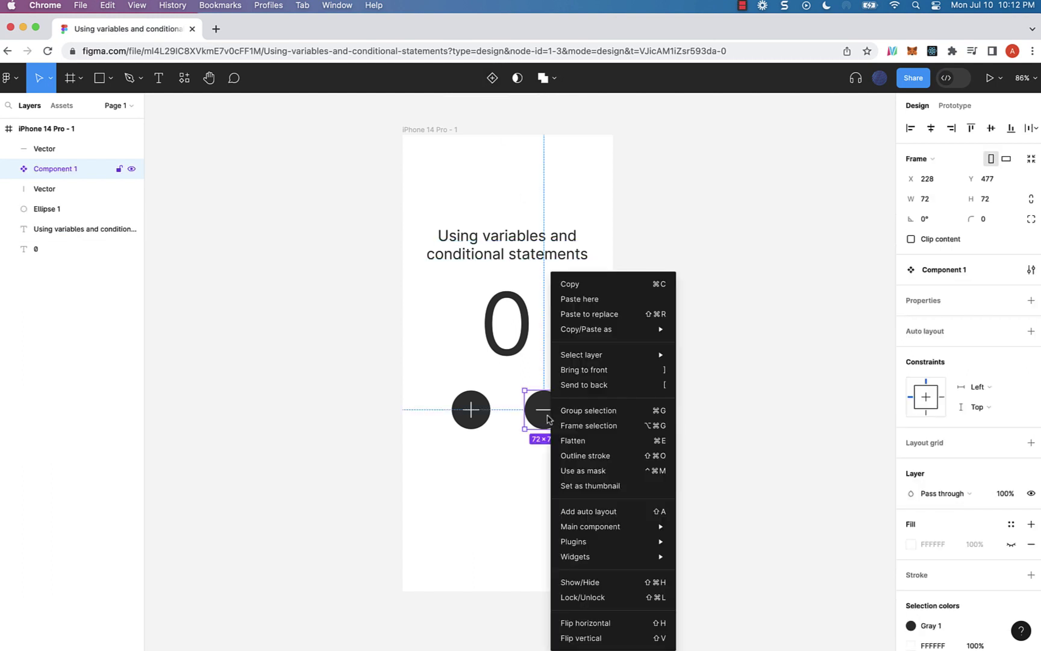
left_click(476, 476)
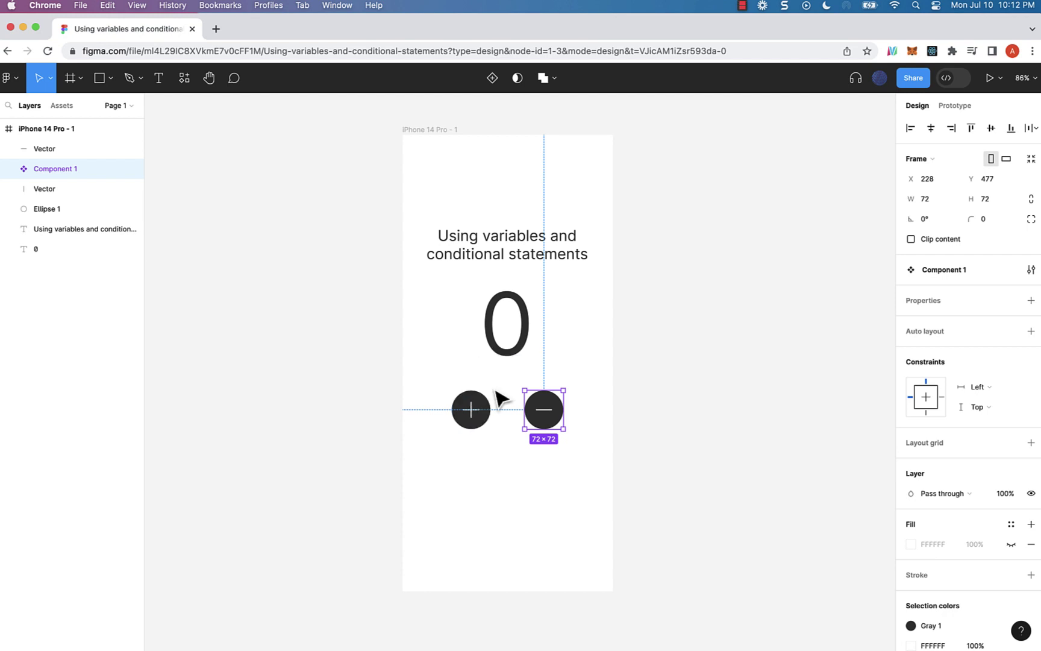
left_click_drag(497, 398, 453, 448)
right_click(456, 422)
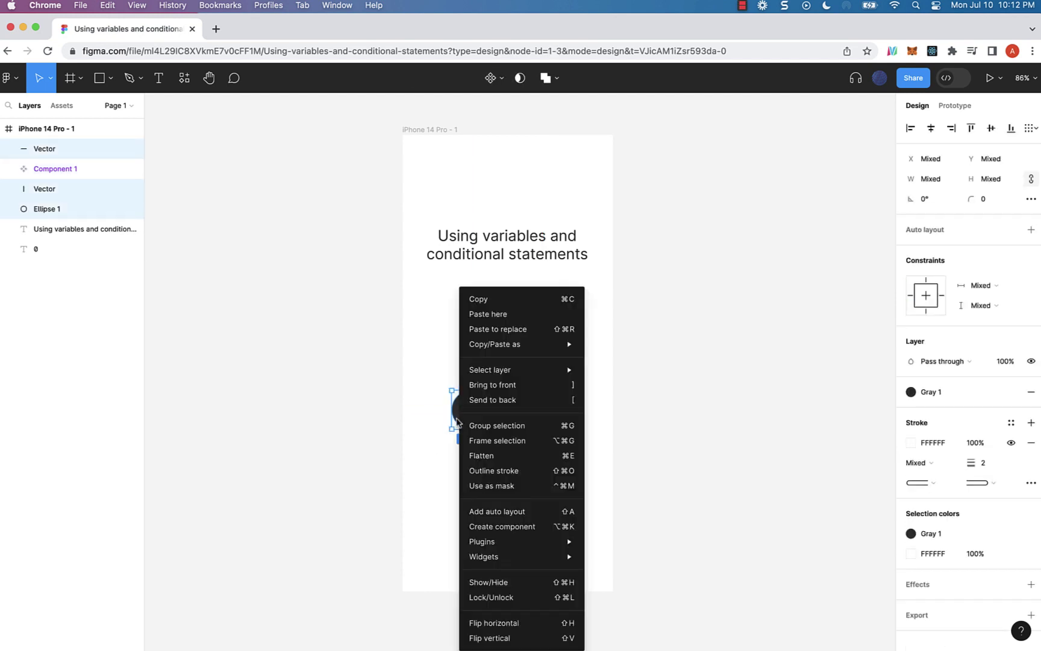
left_click(517, 532)
left_click(477, 435)
left_click(473, 422)
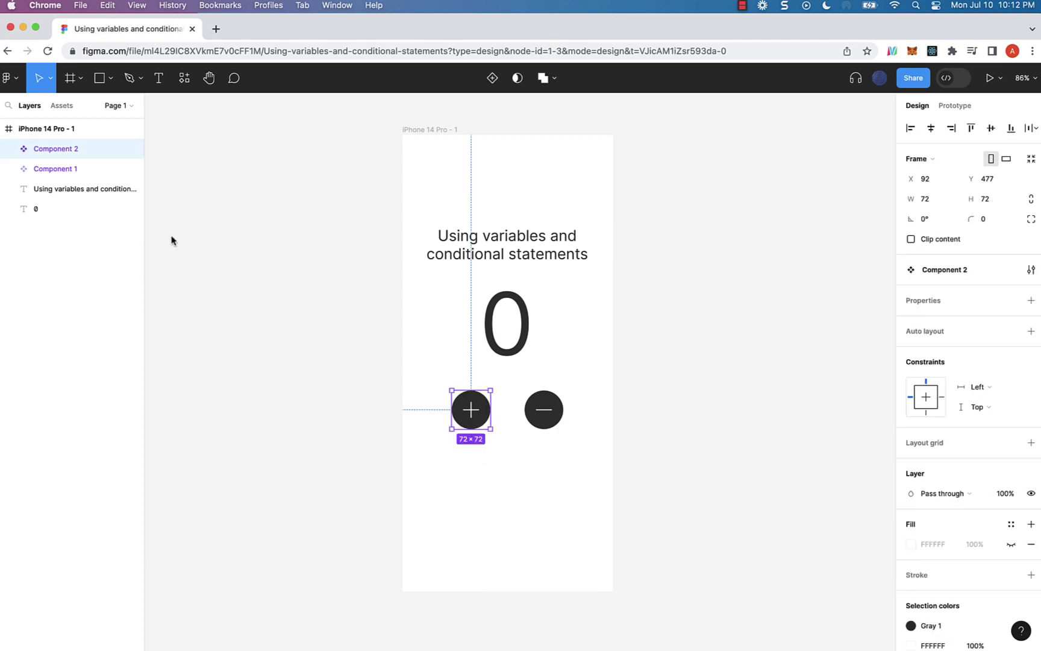
Rename the plus button component to 'plus' and start renaming Component 1
double_click(42, 150)
type("plus")
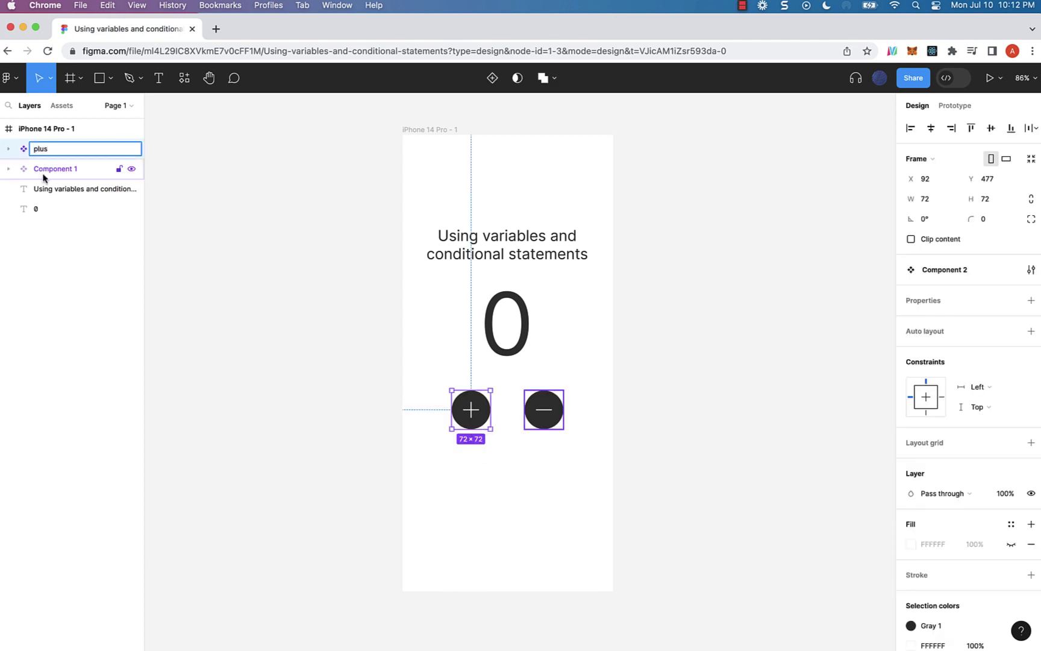
double_click(50, 168)
Finish renaming Component 1 to 'minus'
type("m")
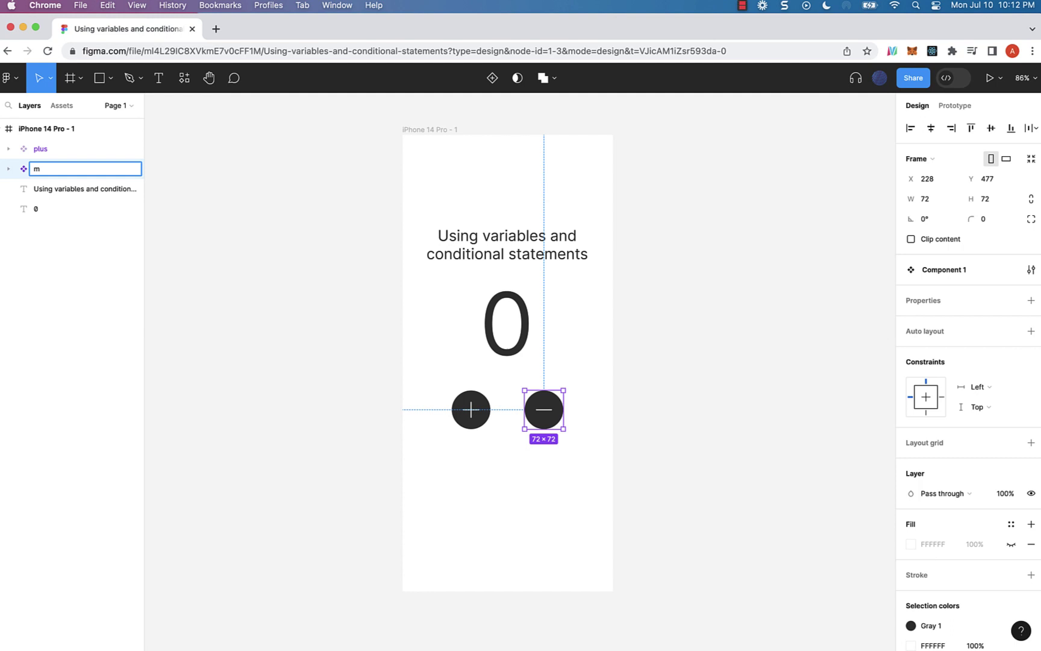
type("inus")
left_click(274, 290)
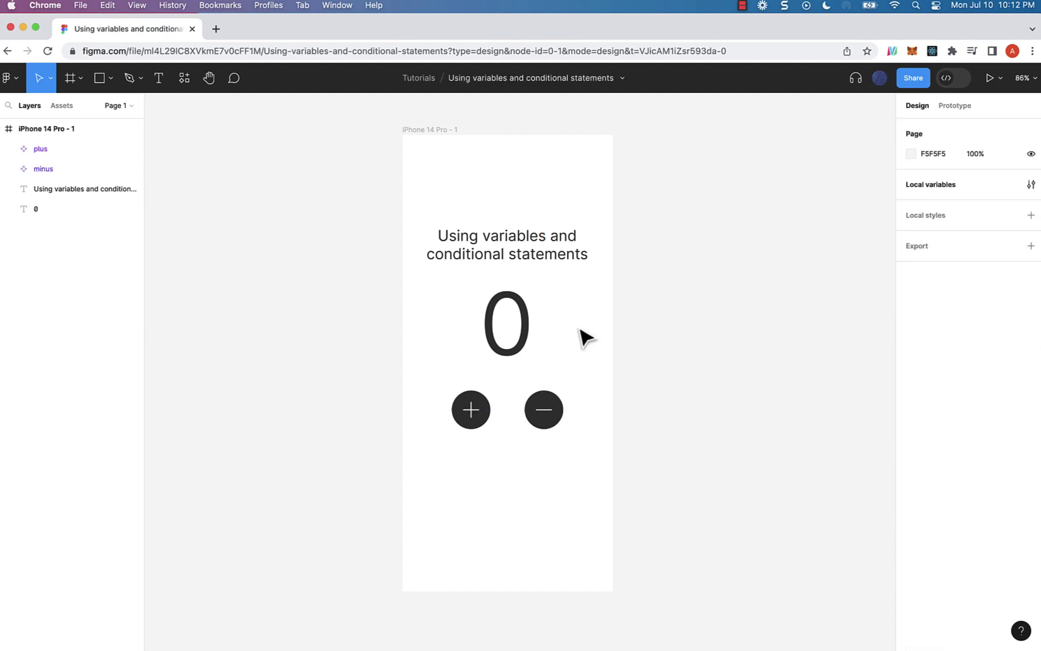
left_click(515, 341)
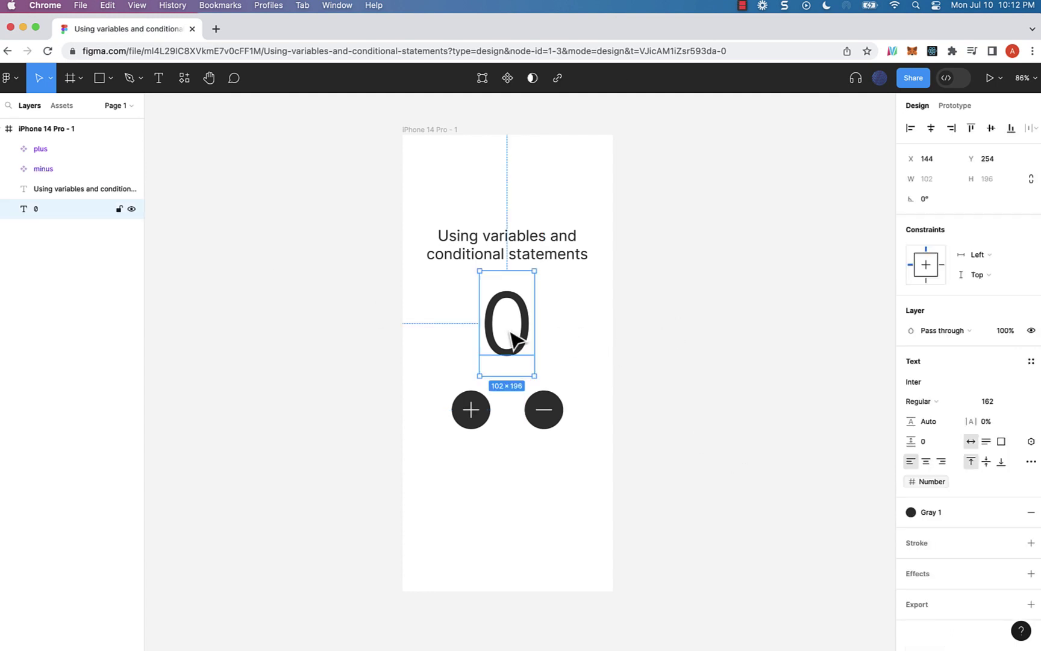
left_click(663, 344)
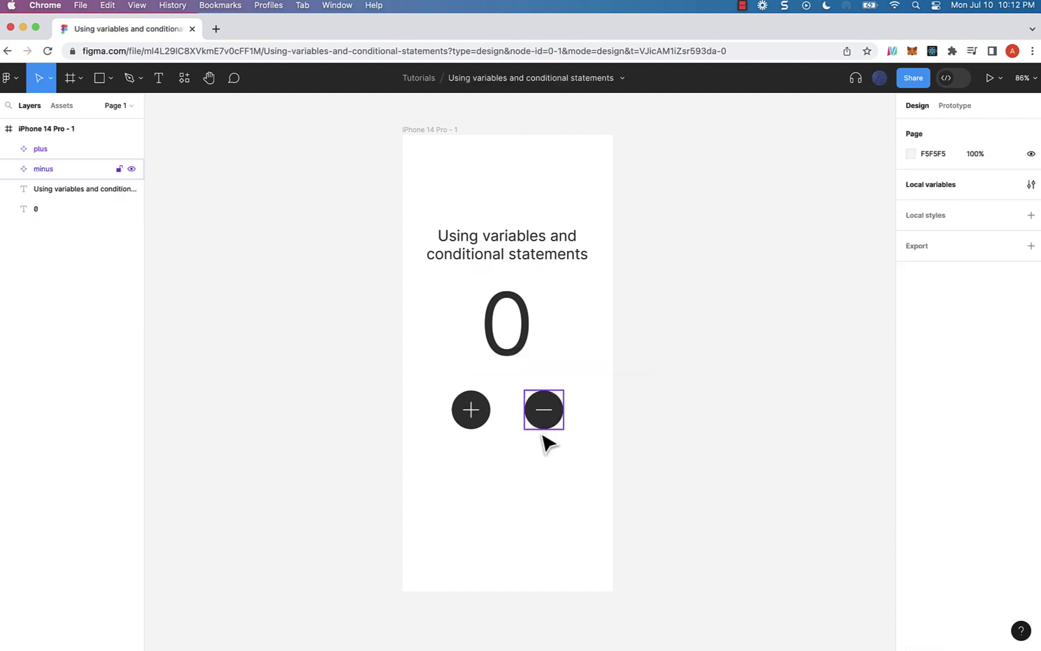
Give the plus button an On tap Set variable action: Number = Number + 1
left_click(477, 425)
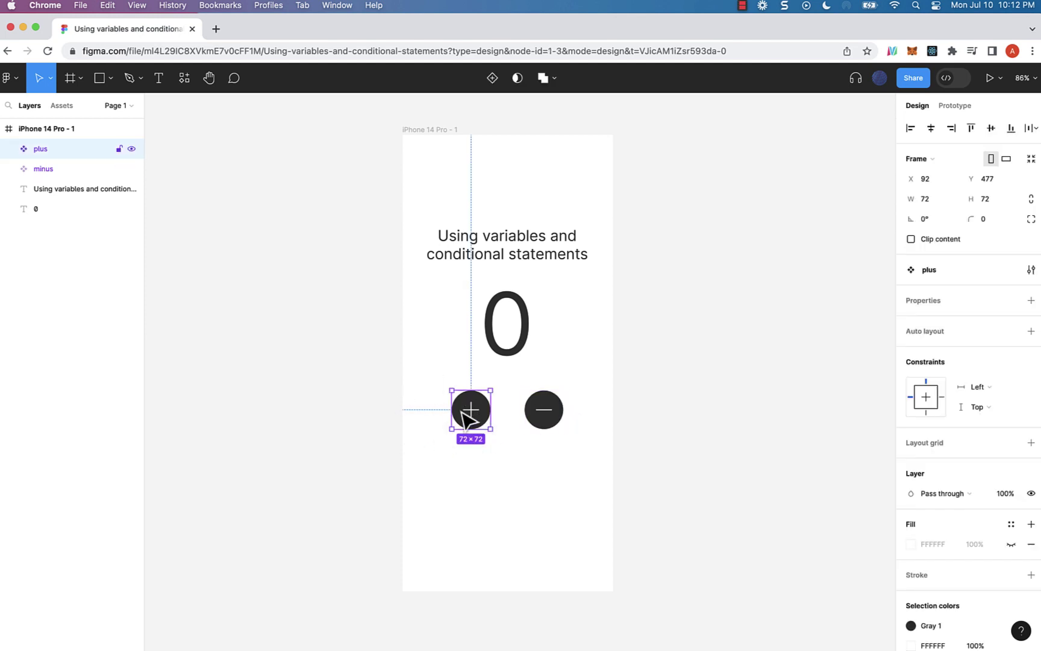
left_click(945, 105)
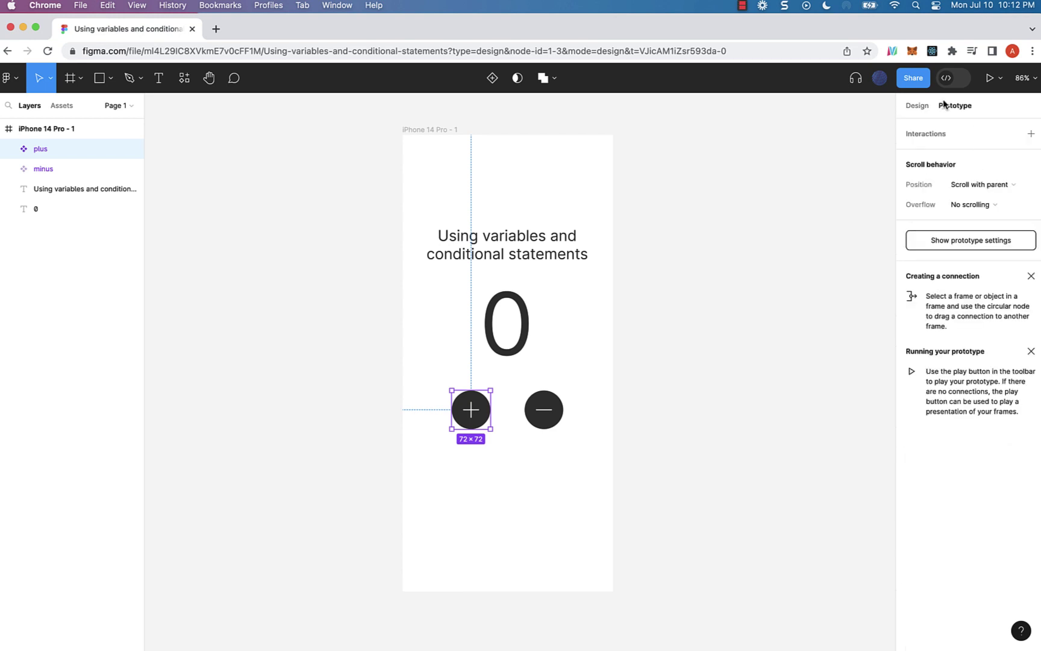
left_click(1031, 134)
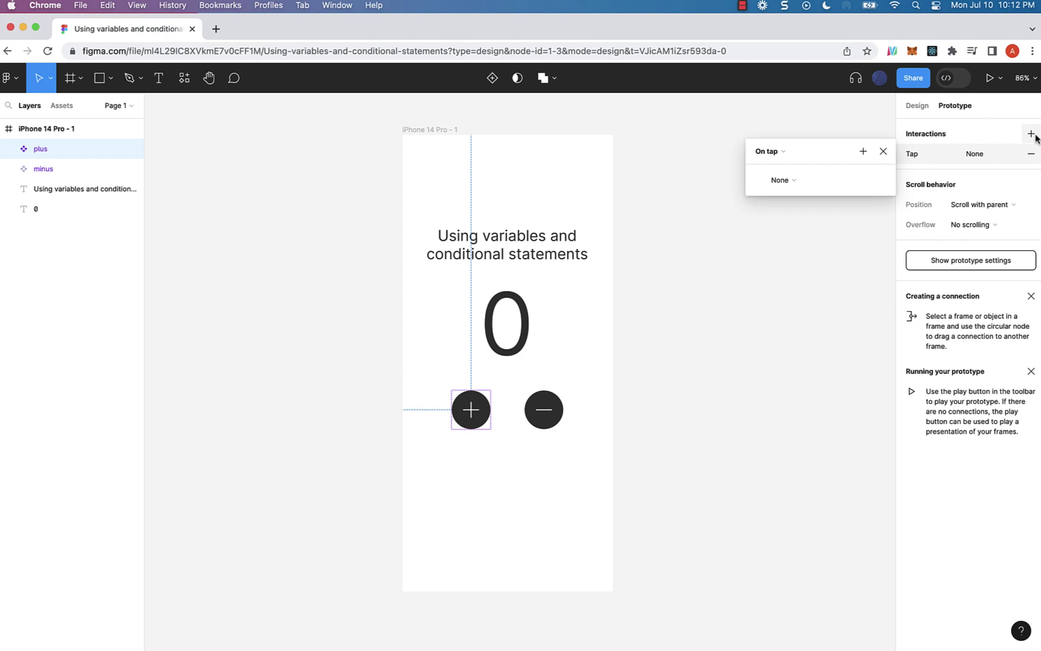
left_click(781, 180)
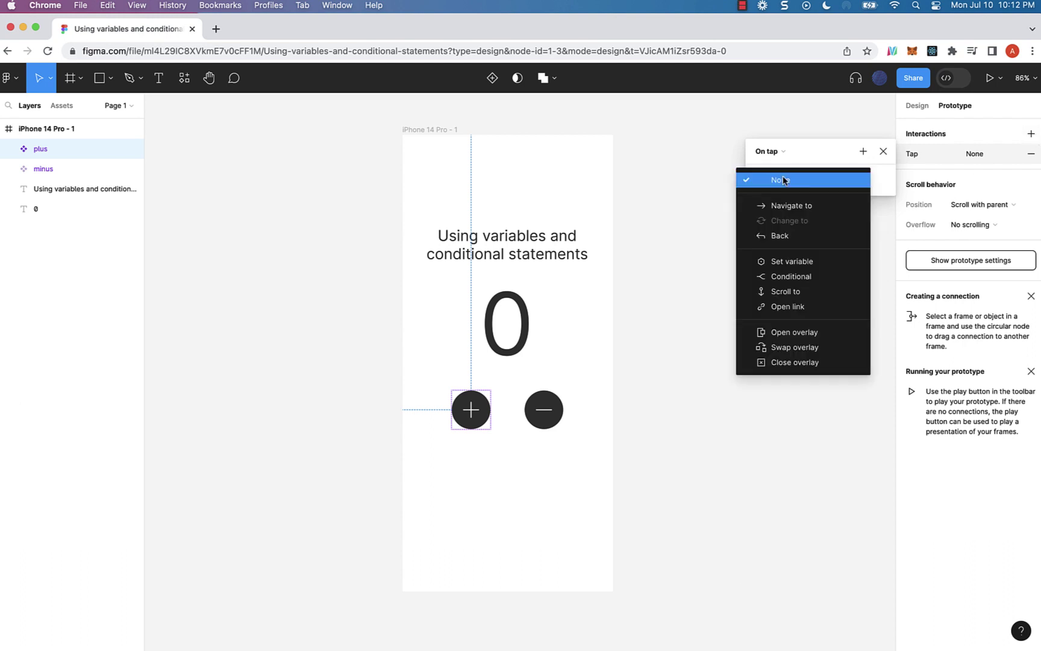
left_click(789, 262)
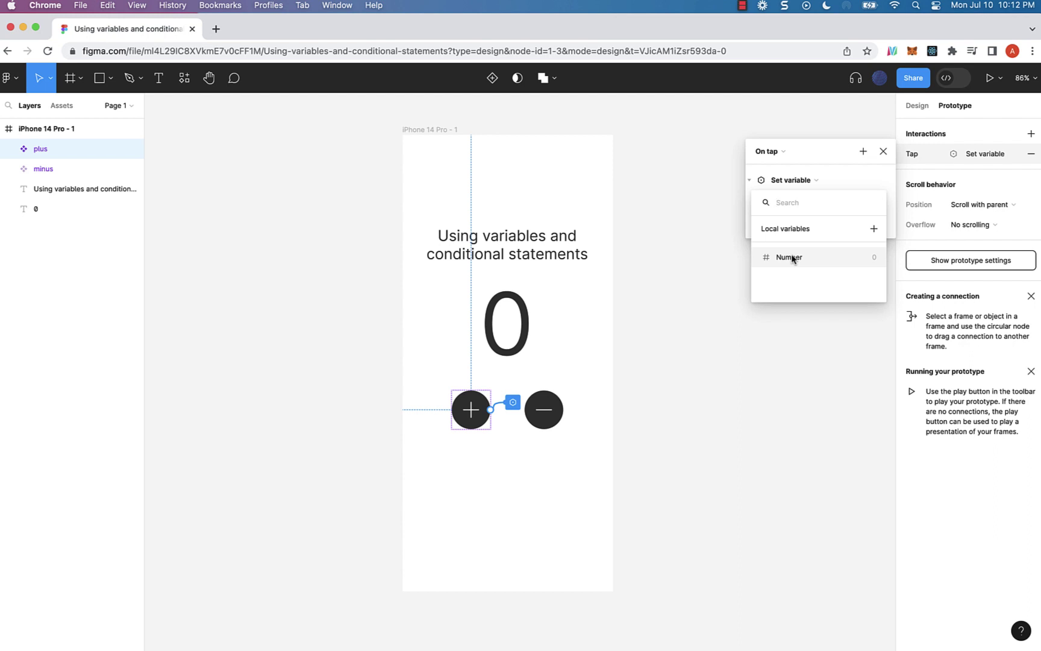
left_click(793, 258)
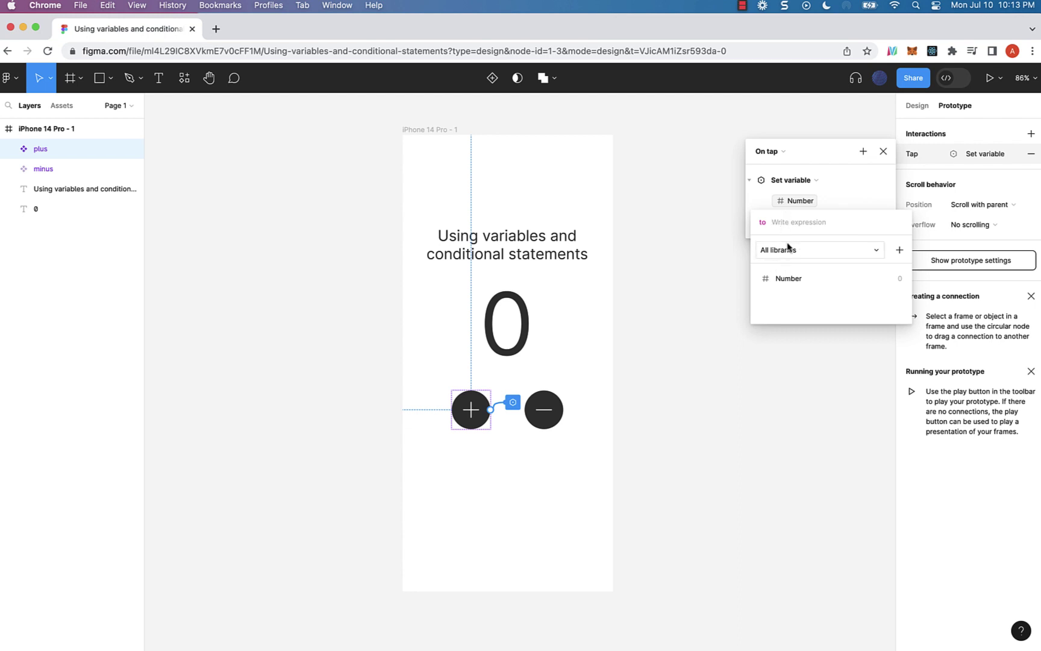
left_click(795, 278)
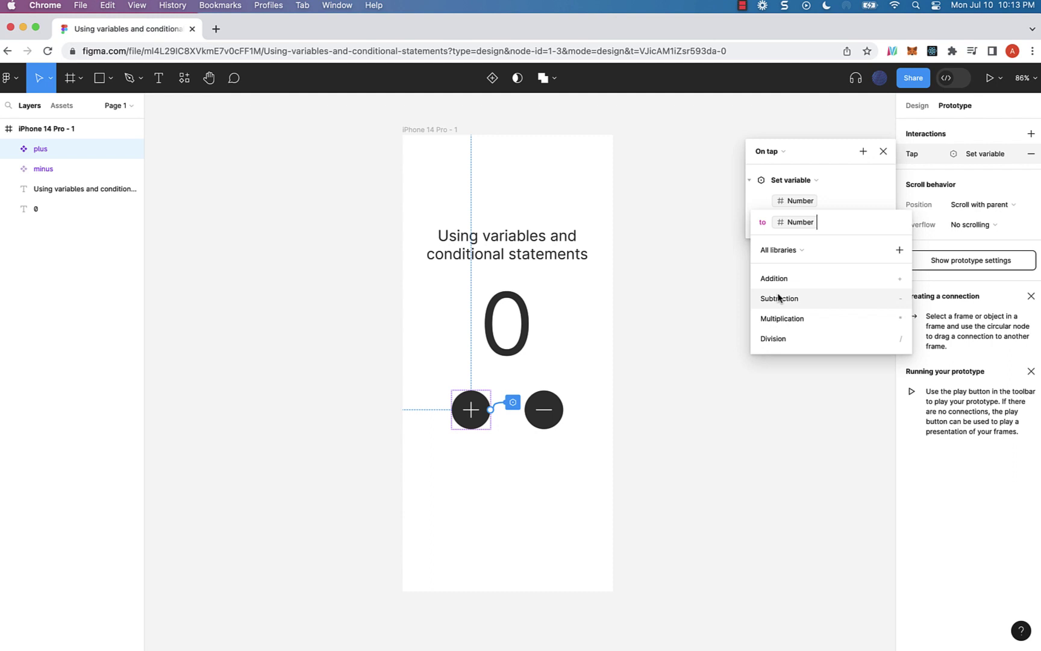
left_click(790, 277)
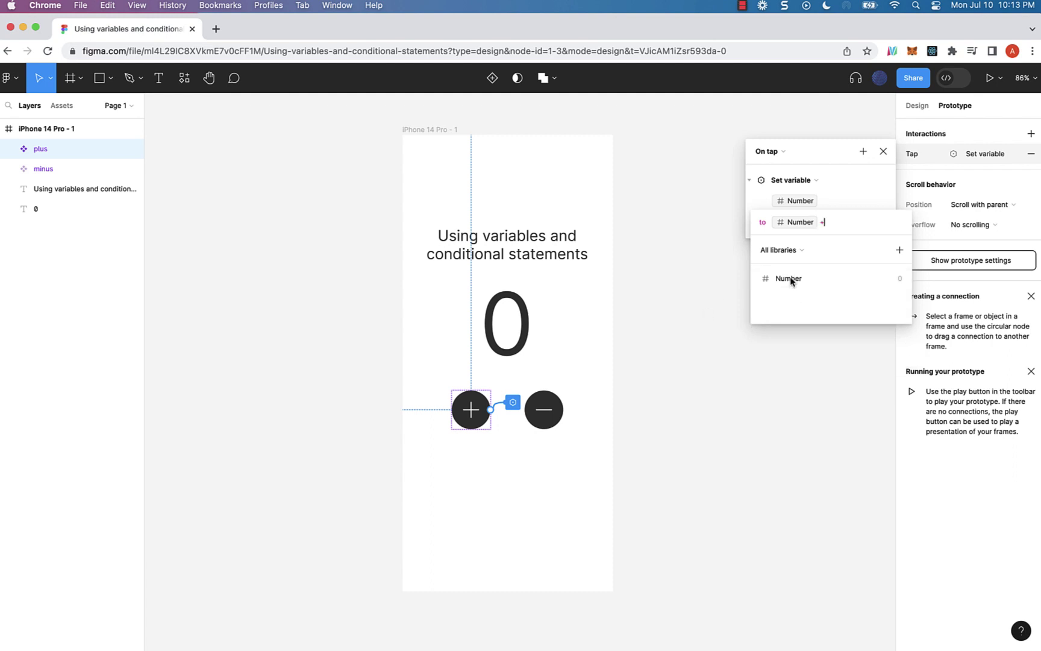
type("1")
left_click(862, 190)
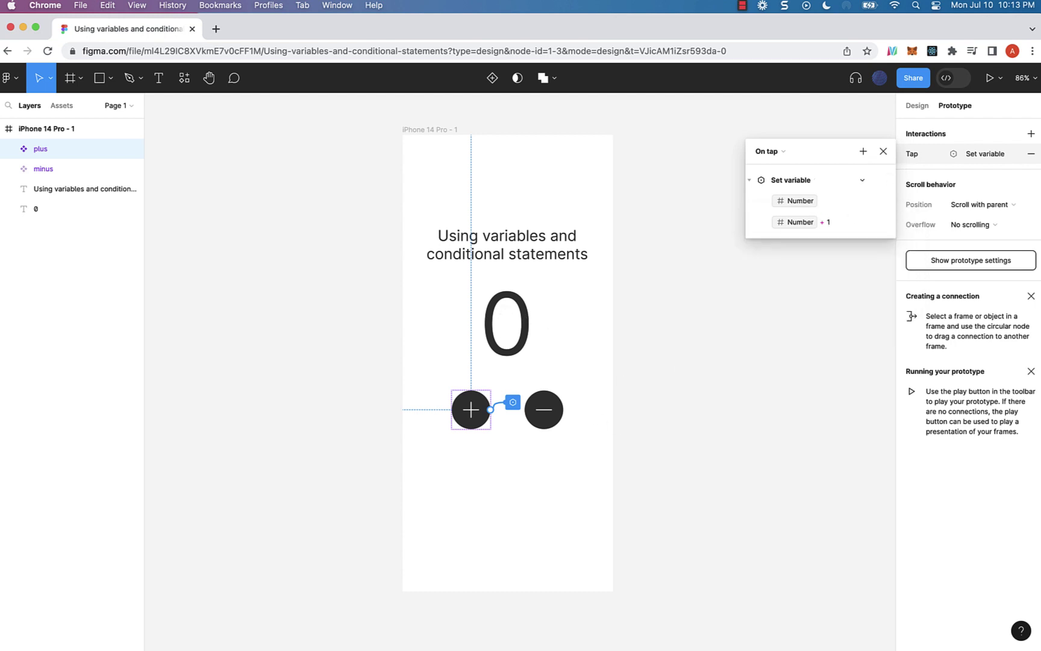
Give the minus button an On tap Set variable action: Number = Number - 1
left_click(545, 418)
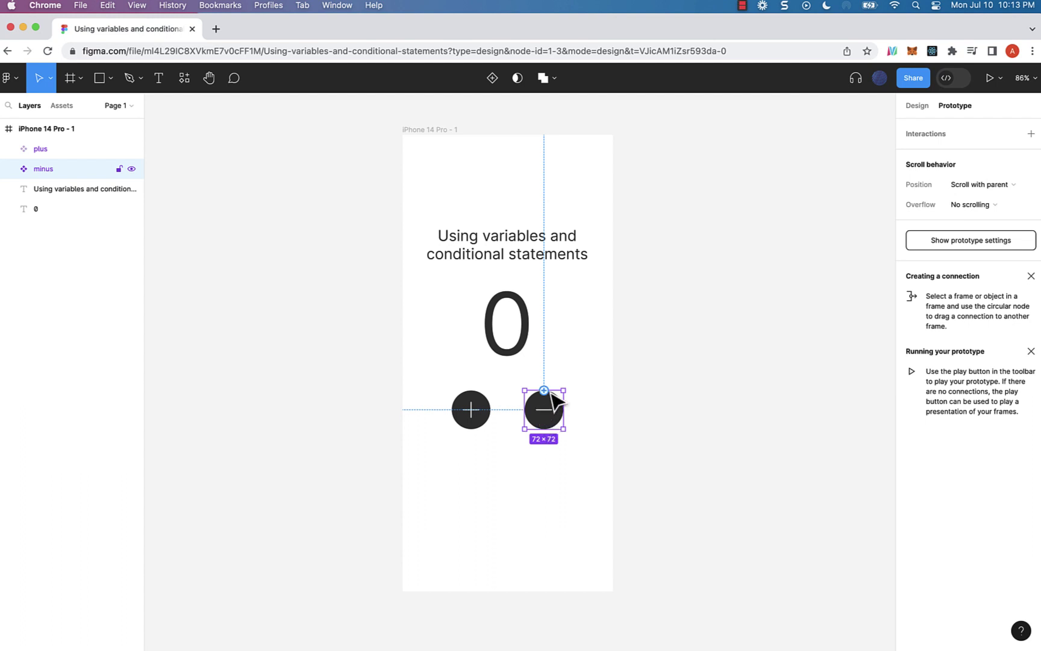
left_click(1032, 133)
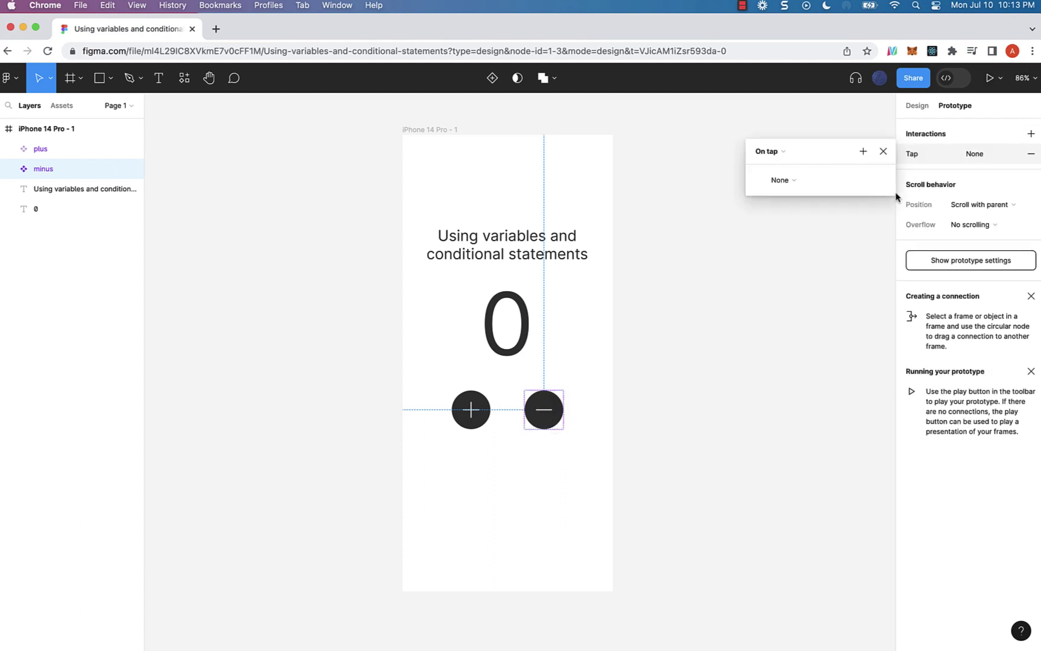
left_click(803, 180)
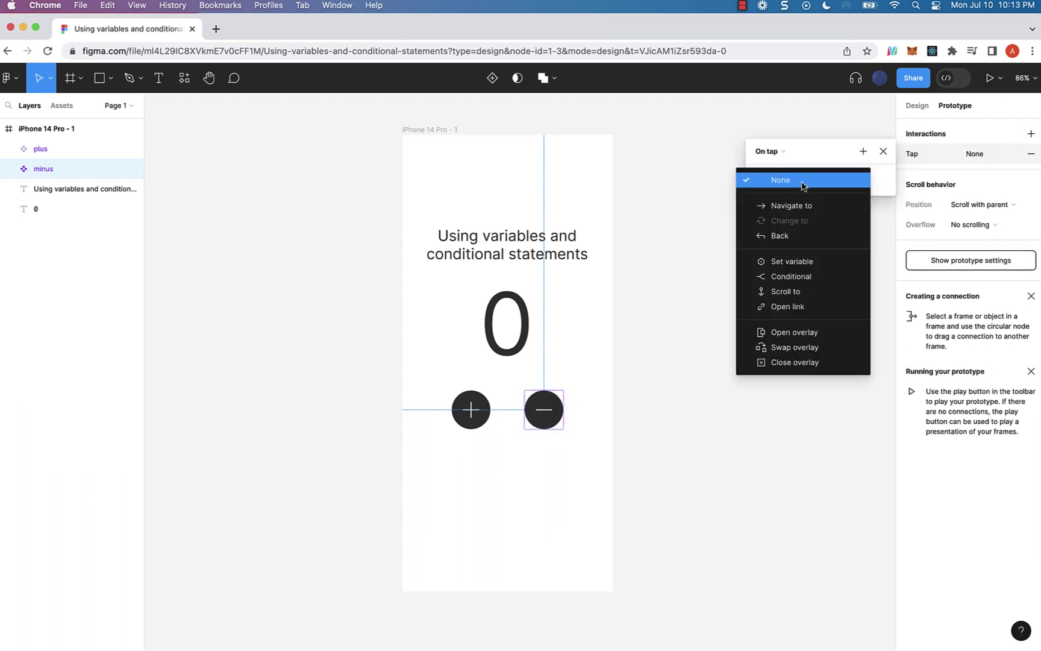
left_click(805, 262)
left_click(795, 258)
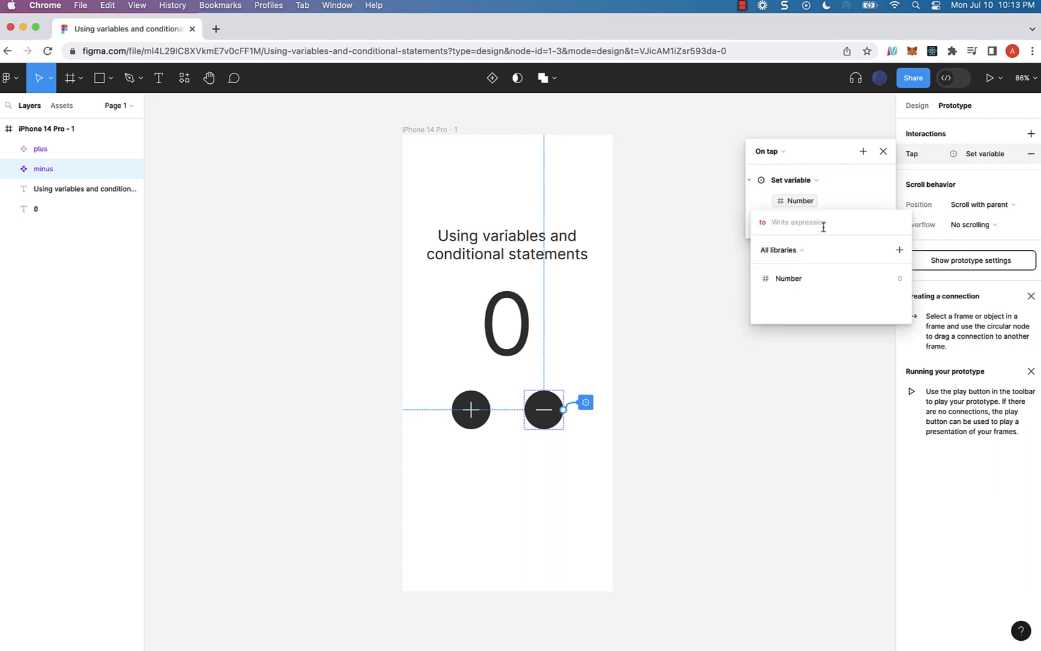
type("num")
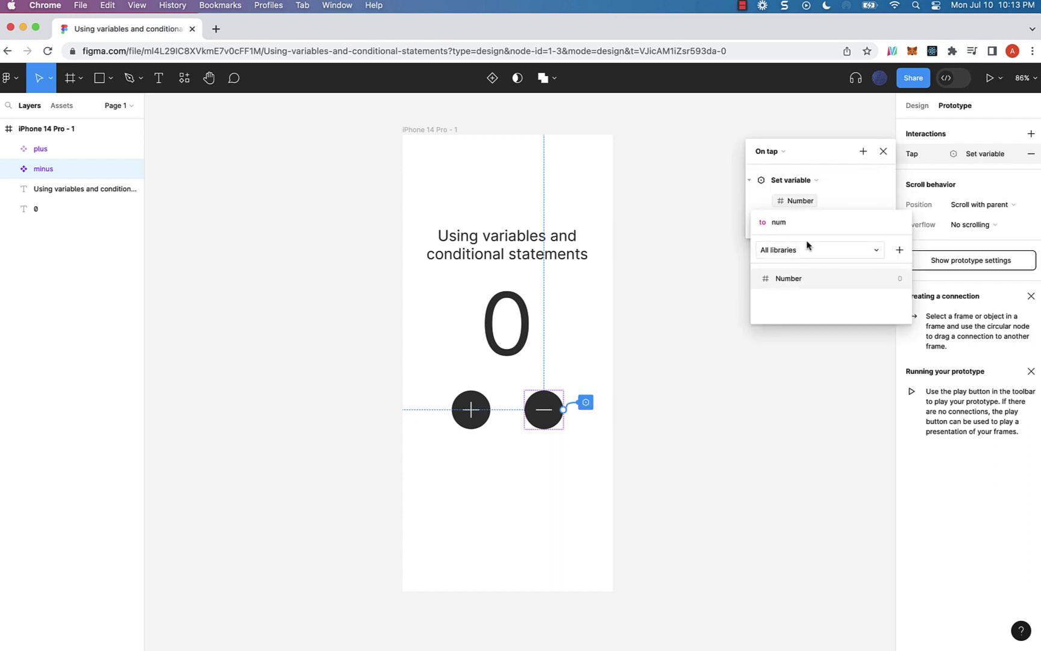
left_click(803, 274)
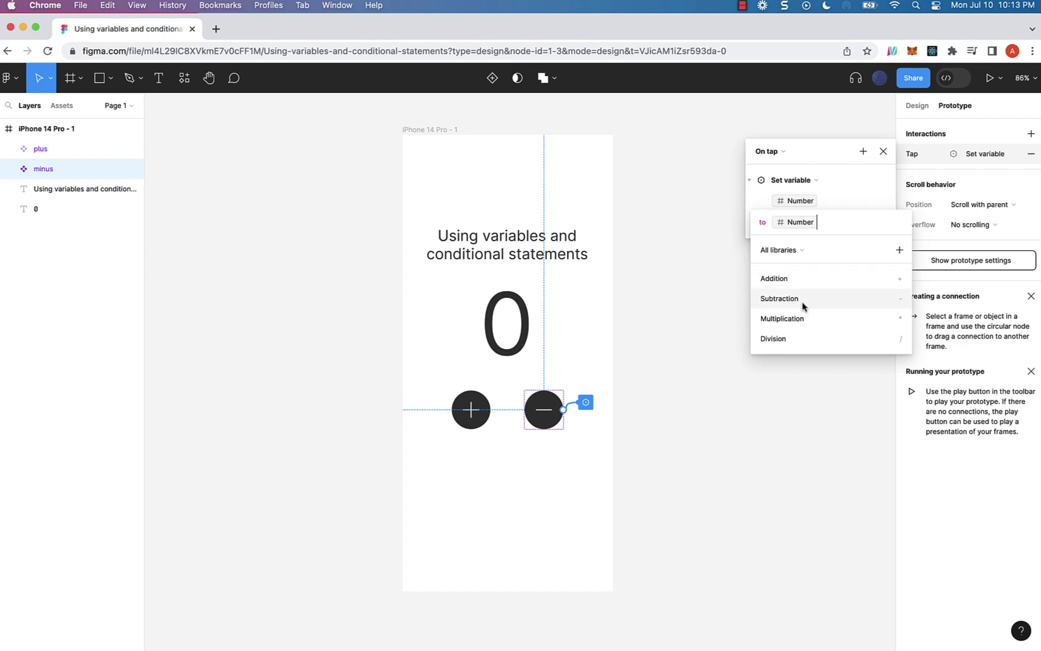
left_click(802, 299)
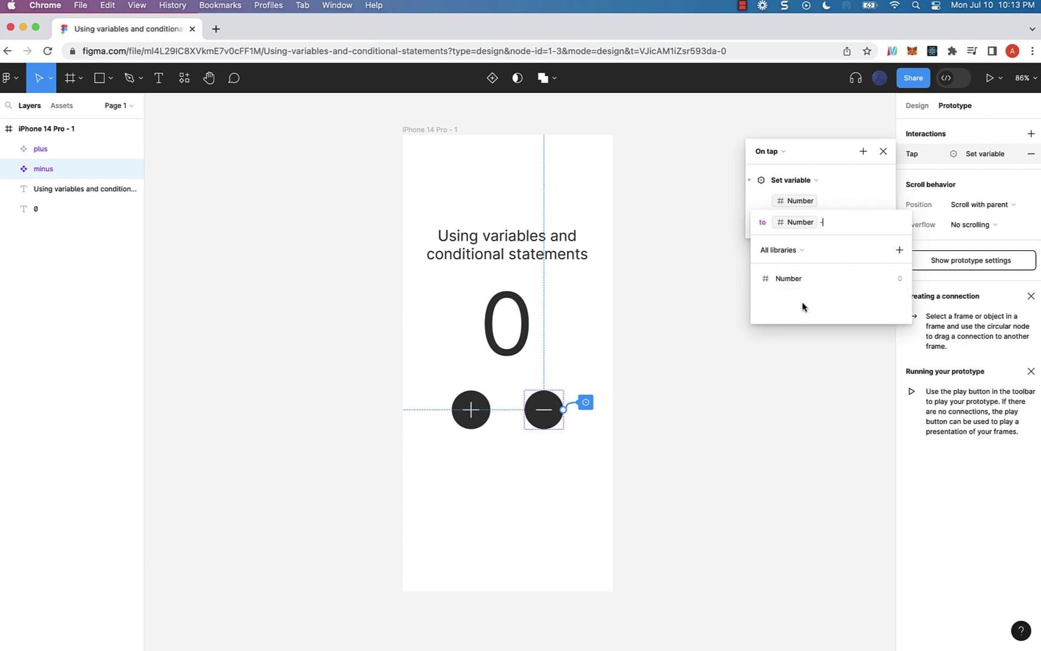
type("1")
key("Return")
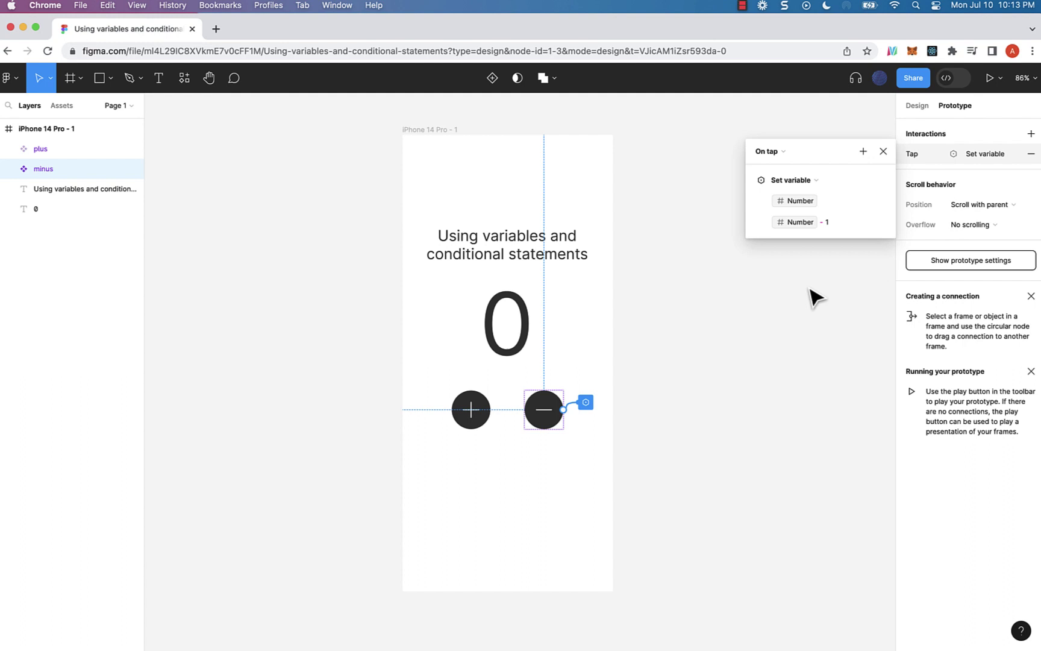
left_click(705, 305)
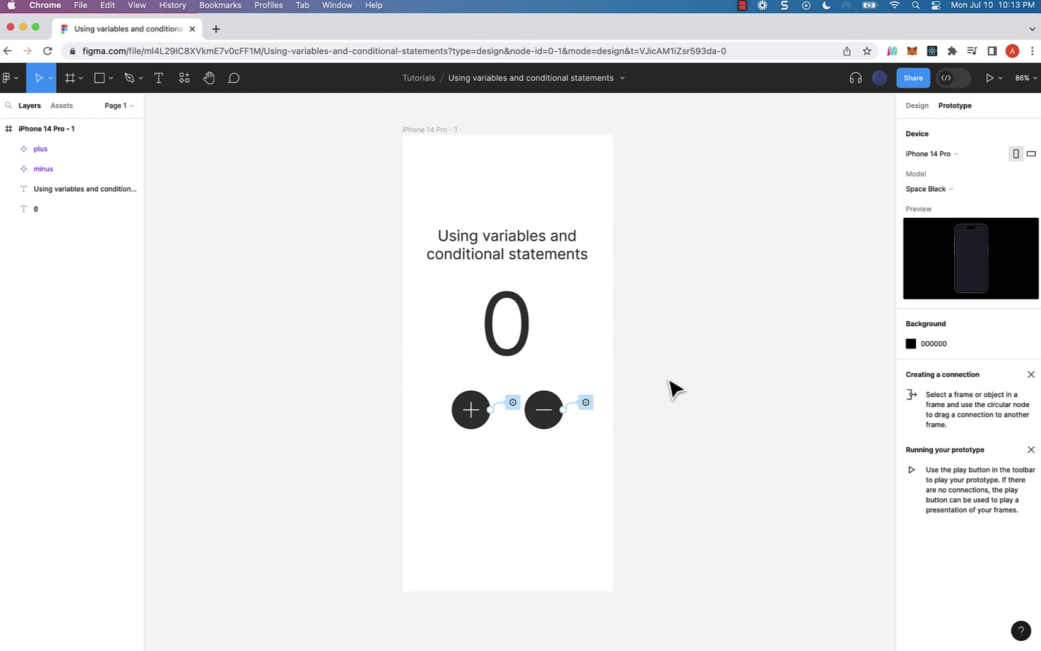
Open the prototype preview and tap plus six times to raise the counter
key("shift+space")
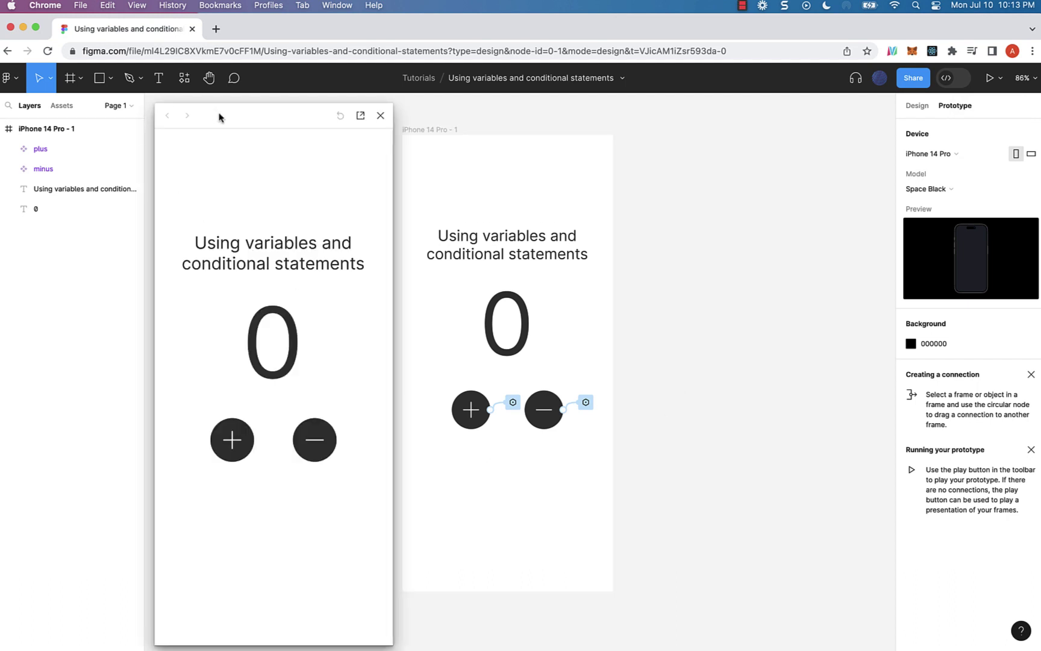
left_click_drag(219, 116, 259, 104)
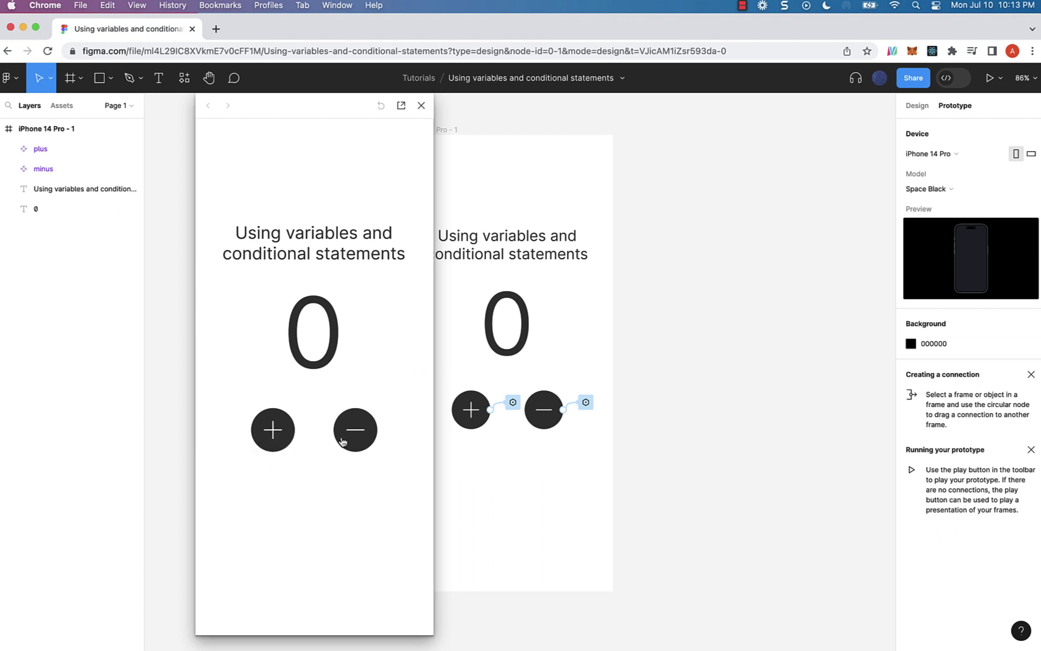
left_click(274, 440)
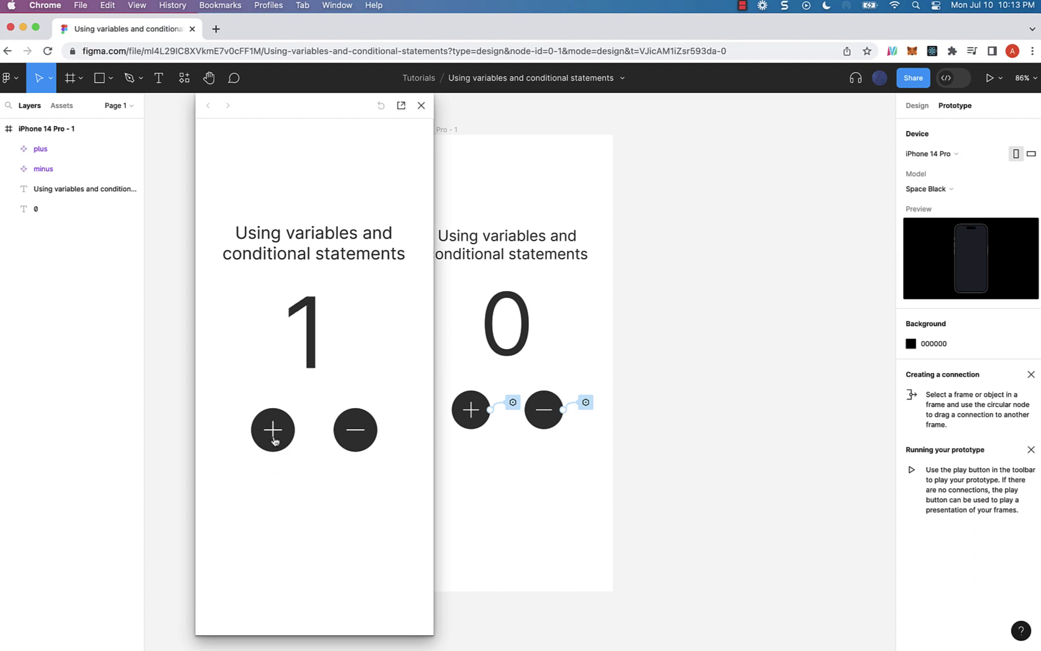
left_click(274, 440)
left_click(274, 440)
left_click(275, 440)
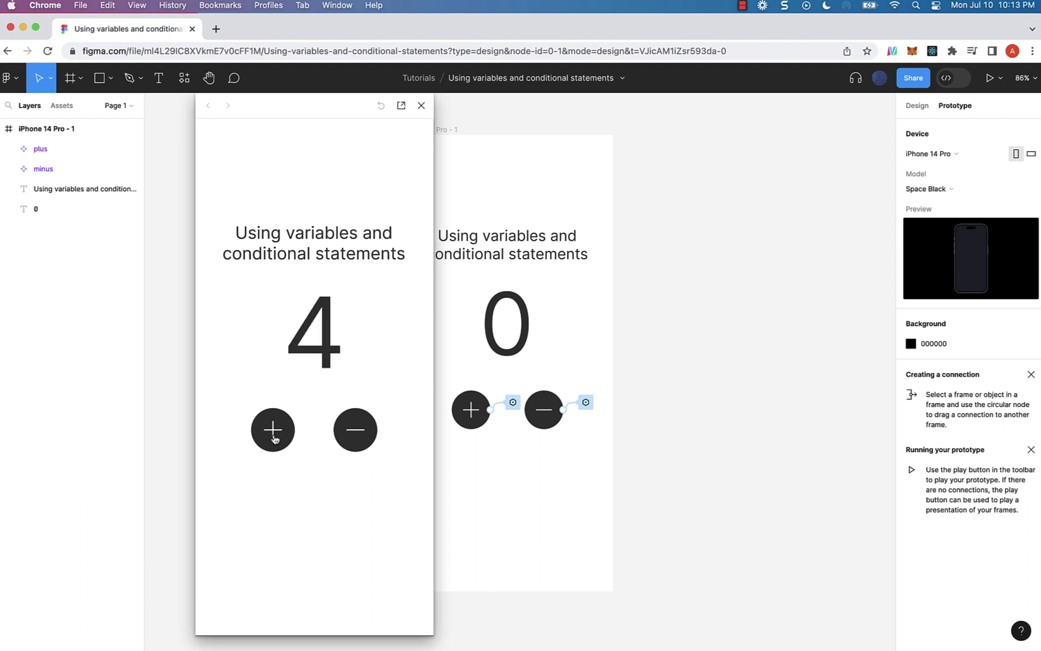
left_click(274, 441)
left_click(274, 440)
Tap minus repeatedly, driving the count past 0 into negatives around -7
left_click(354, 433)
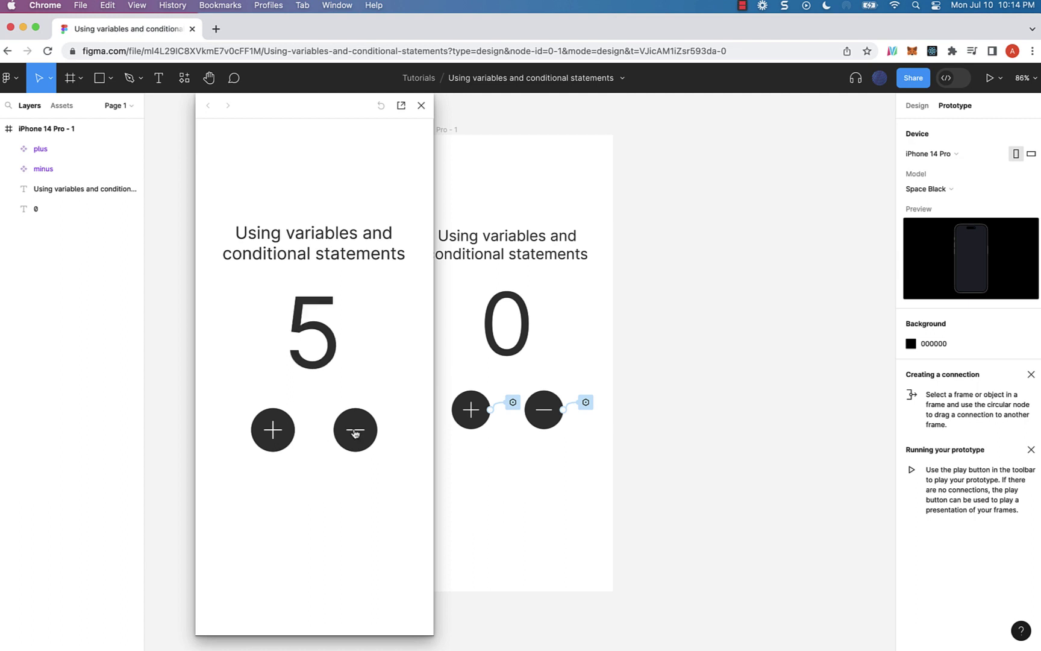
left_click(355, 432)
left_click(355, 433)
left_click(355, 433)
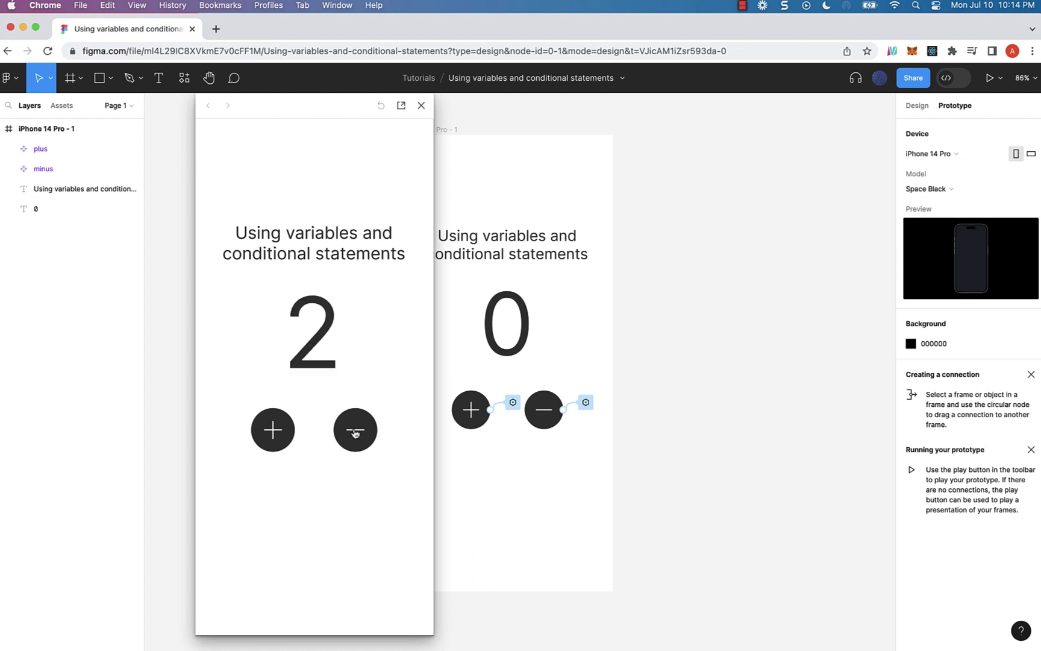
left_click(355, 433)
left_click(355, 432)
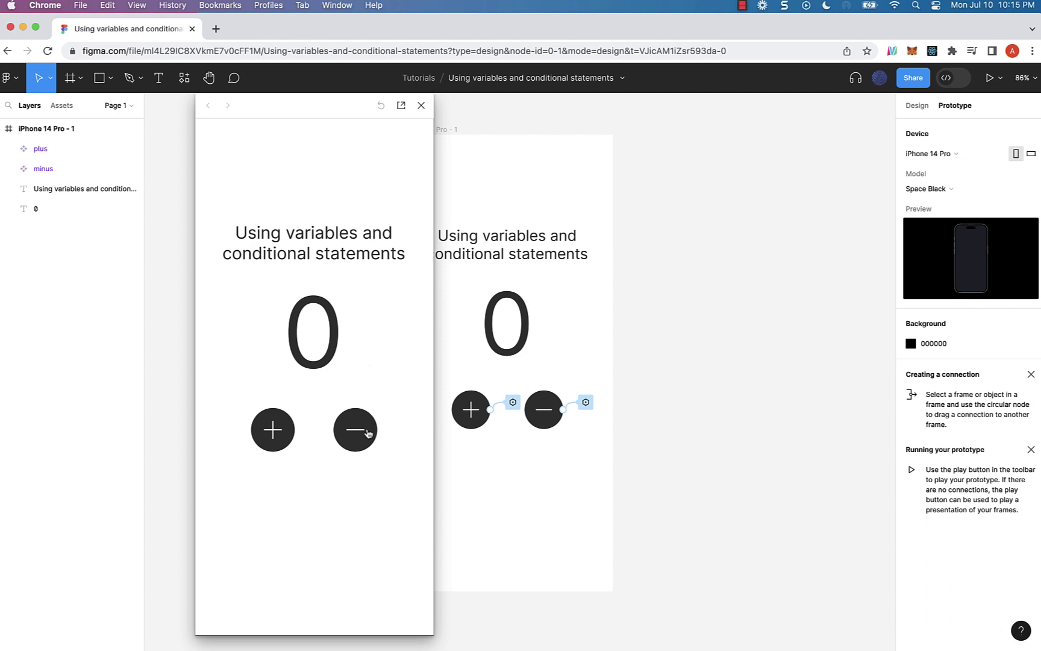
left_click(368, 433)
left_click(366, 433)
left_click(361, 432)
left_click(361, 432)
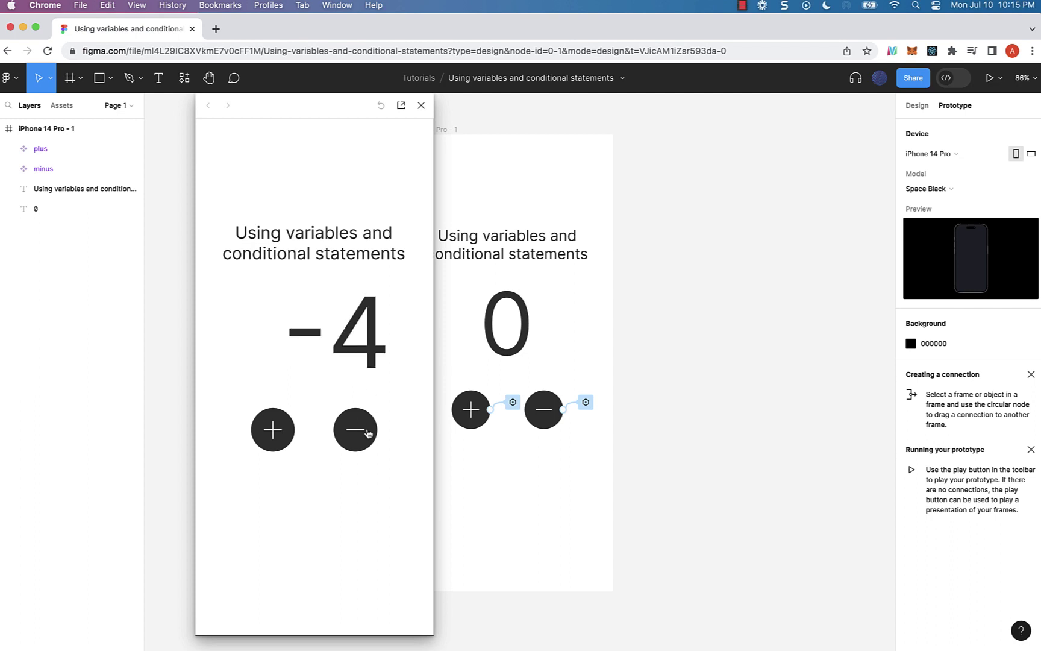
left_click(362, 432)
left_click(358, 438)
left_click(358, 438)
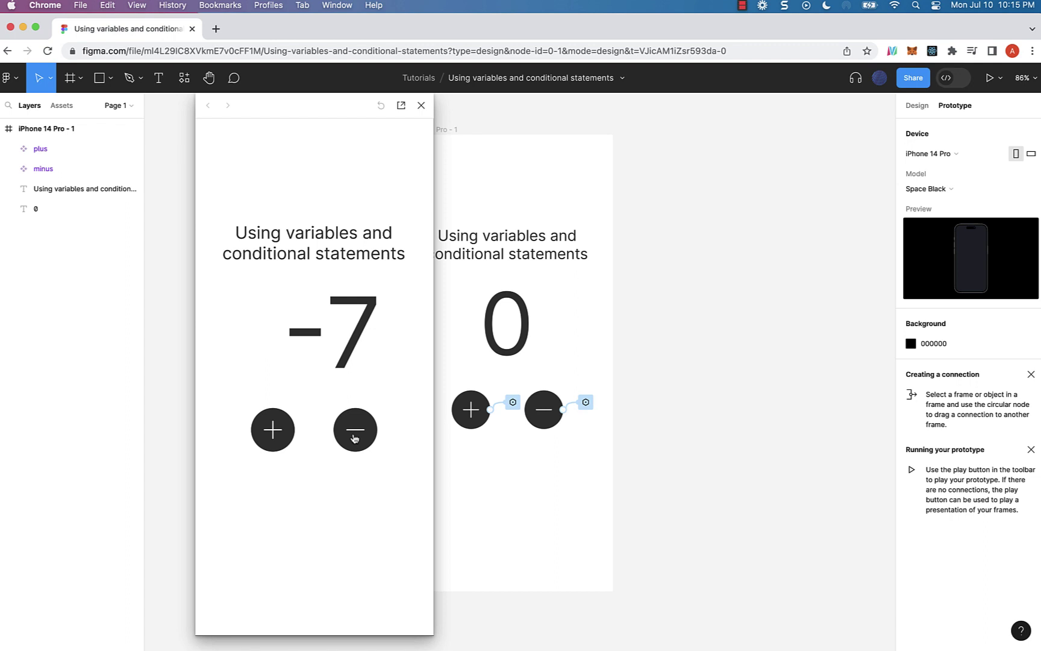
left_click(354, 438)
Tap plus several times to bring the count back up to 0
left_click(270, 445)
left_click(270, 445)
left_click(270, 444)
left_click(270, 445)
left_click(269, 445)
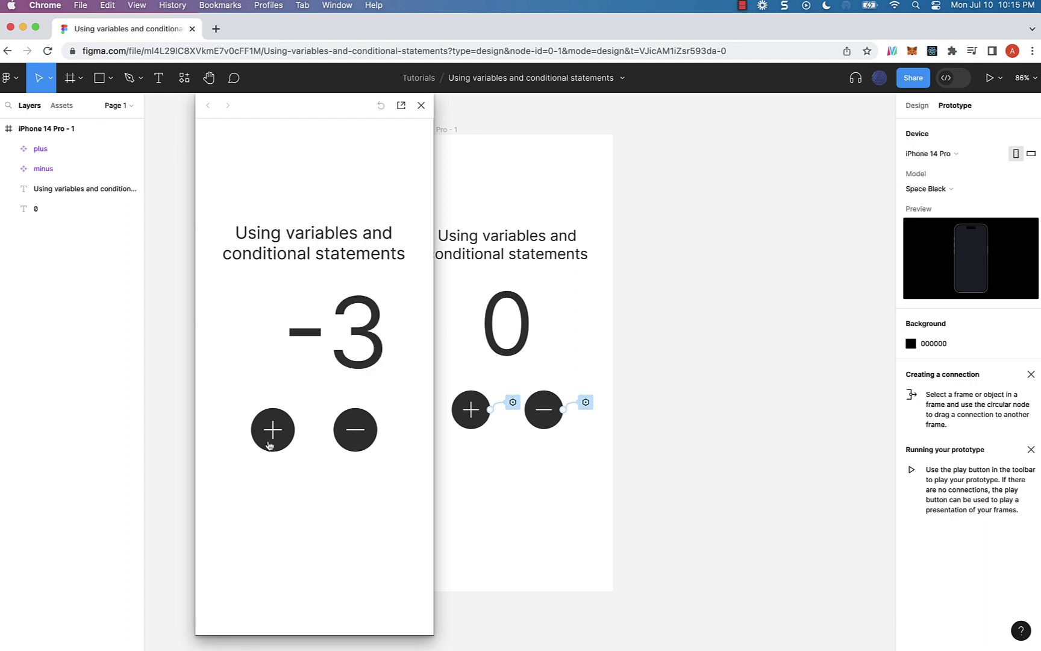
left_click(269, 445)
left_click(269, 445)
left_click(269, 444)
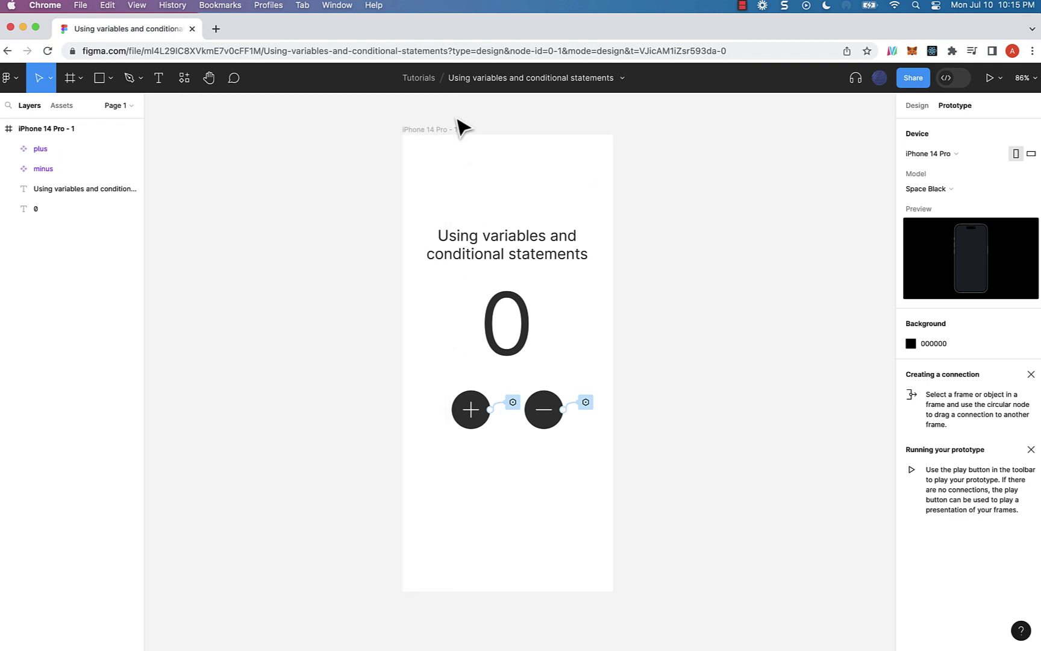
Wrap the minus tap's Number - 1 action in a Conditional: if Number > 0
left_click(553, 423)
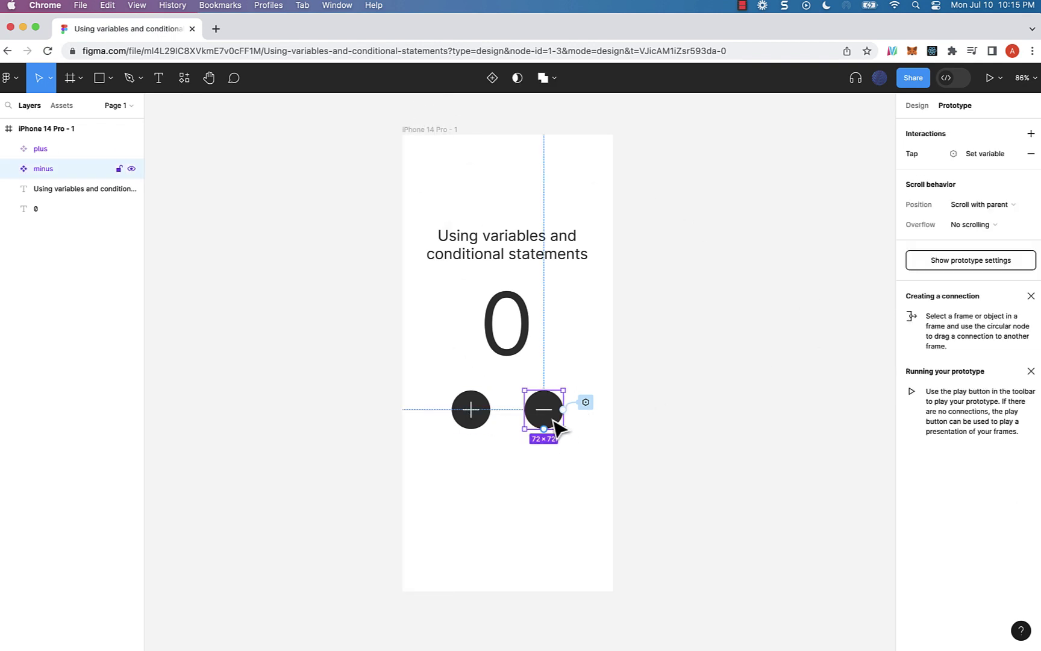
left_click(972, 158)
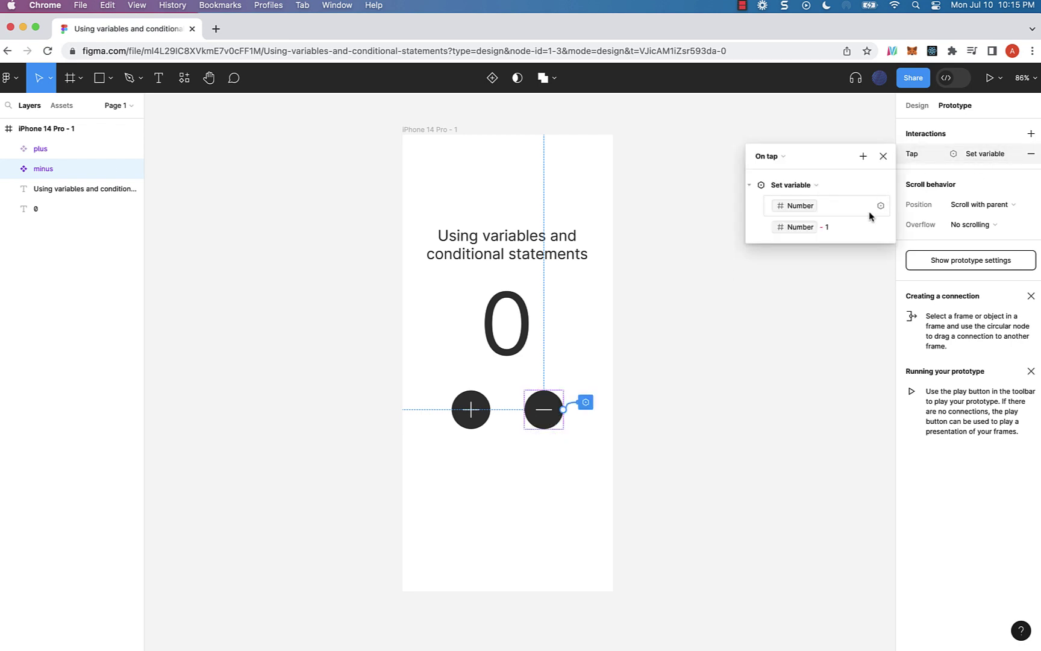
left_click(864, 157)
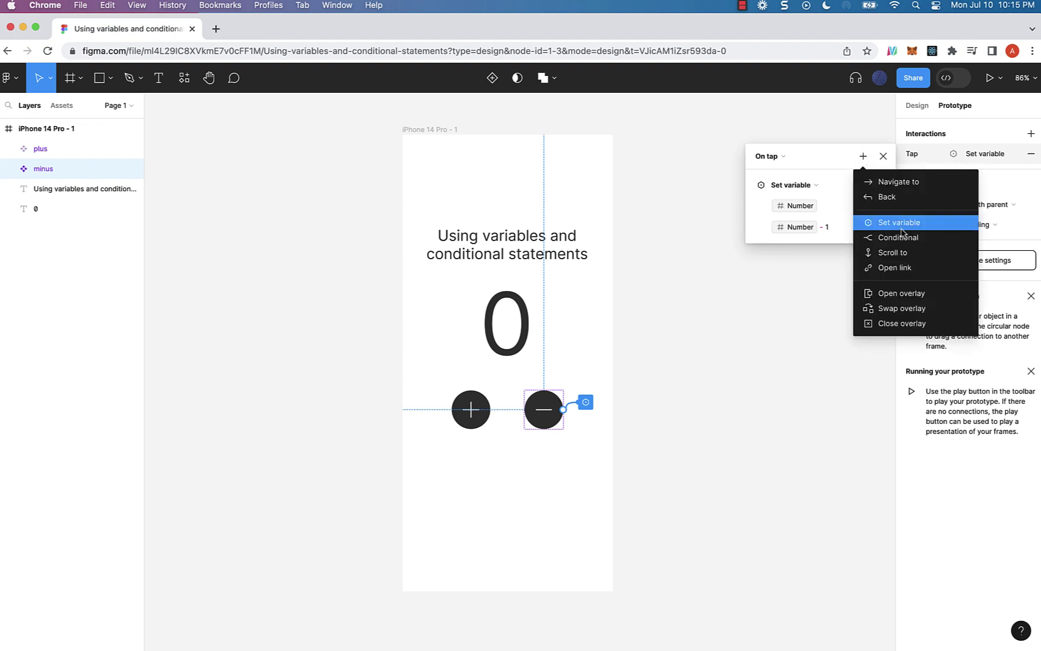
left_click(925, 244)
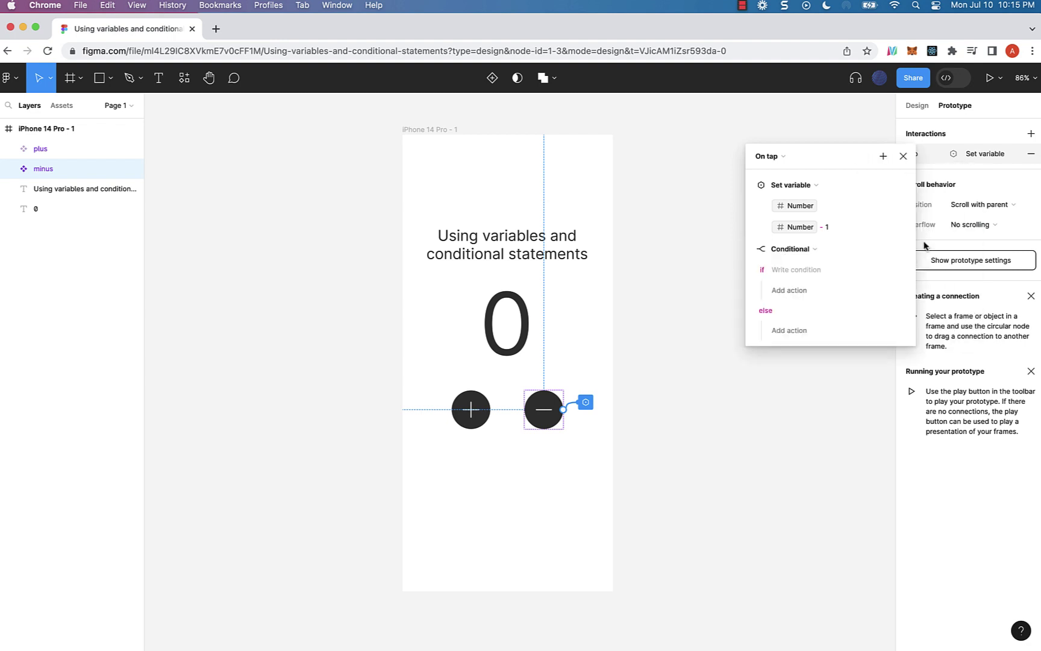
left_click(793, 269)
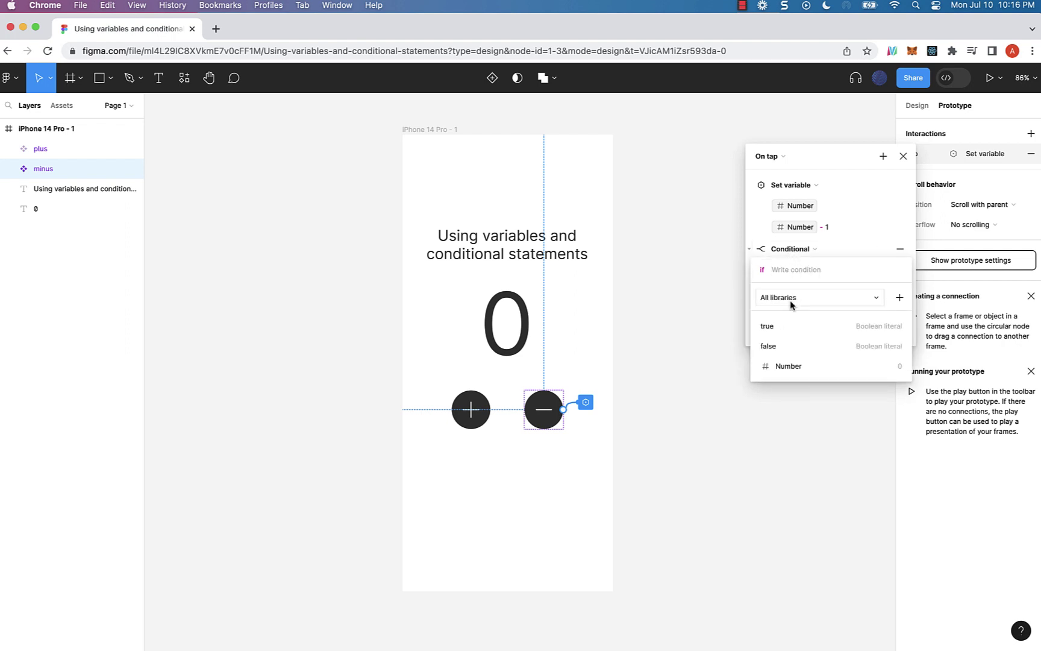
type("num")
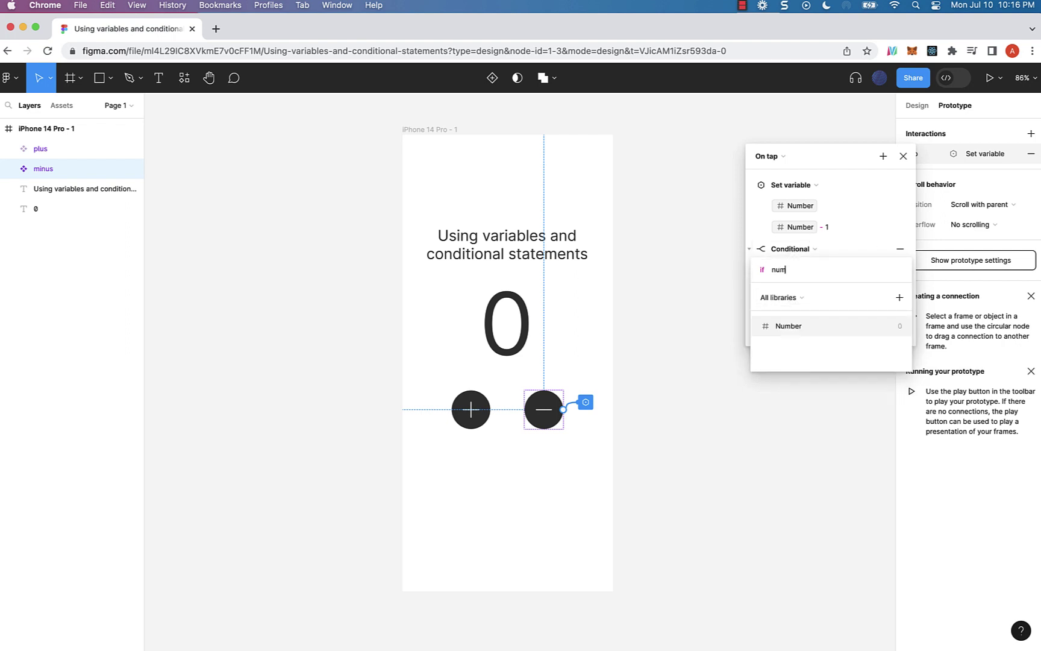
left_click(803, 328)
type("> ")
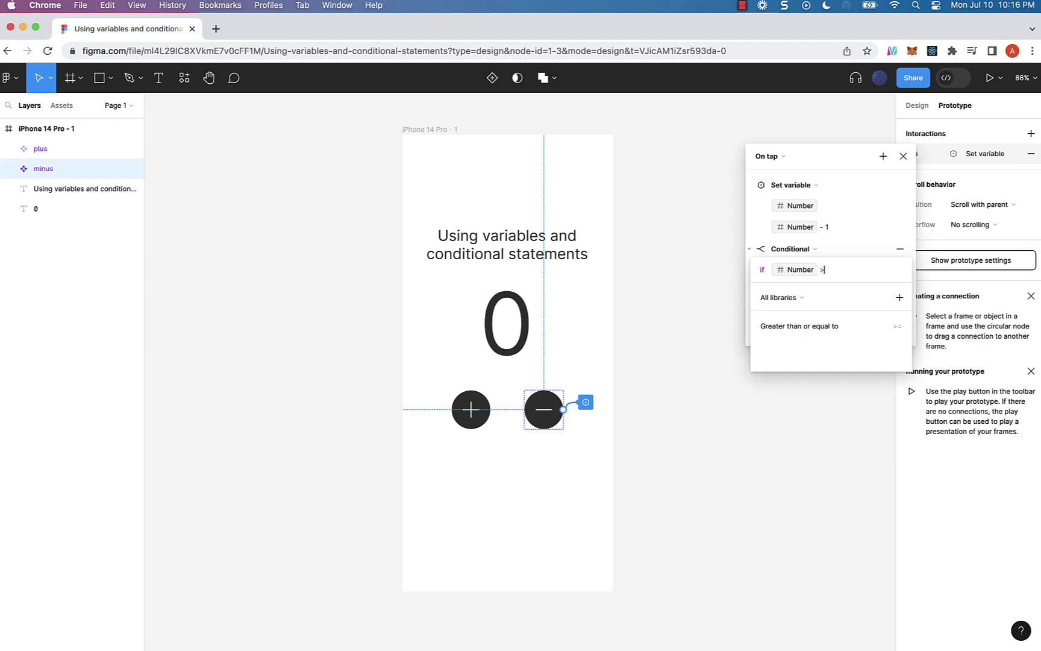
type("0")
key("Return")
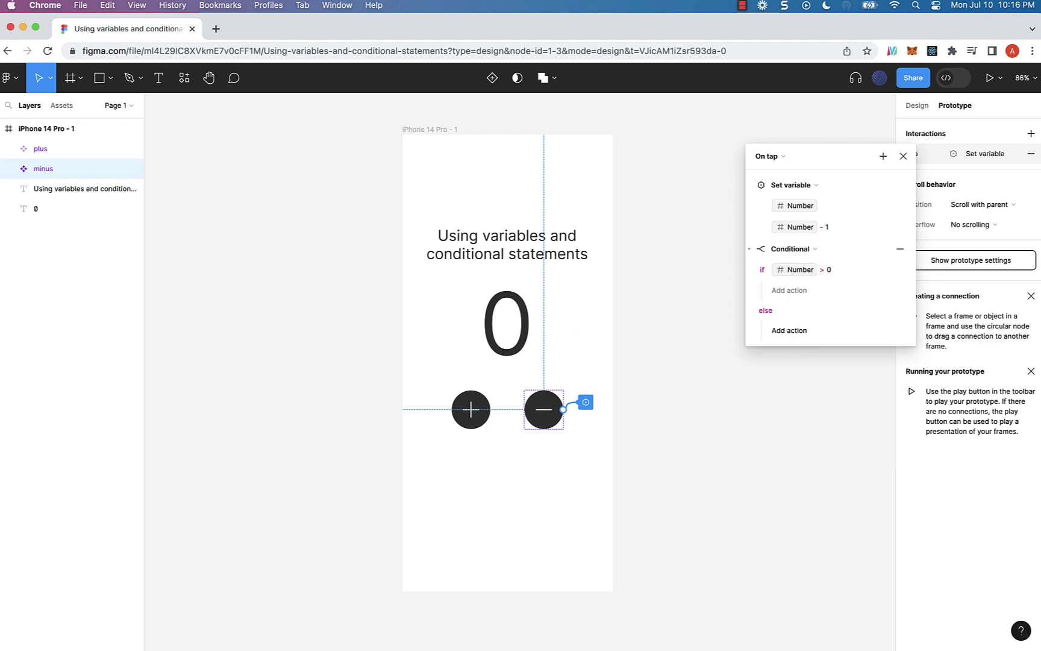
left_click(750, 185)
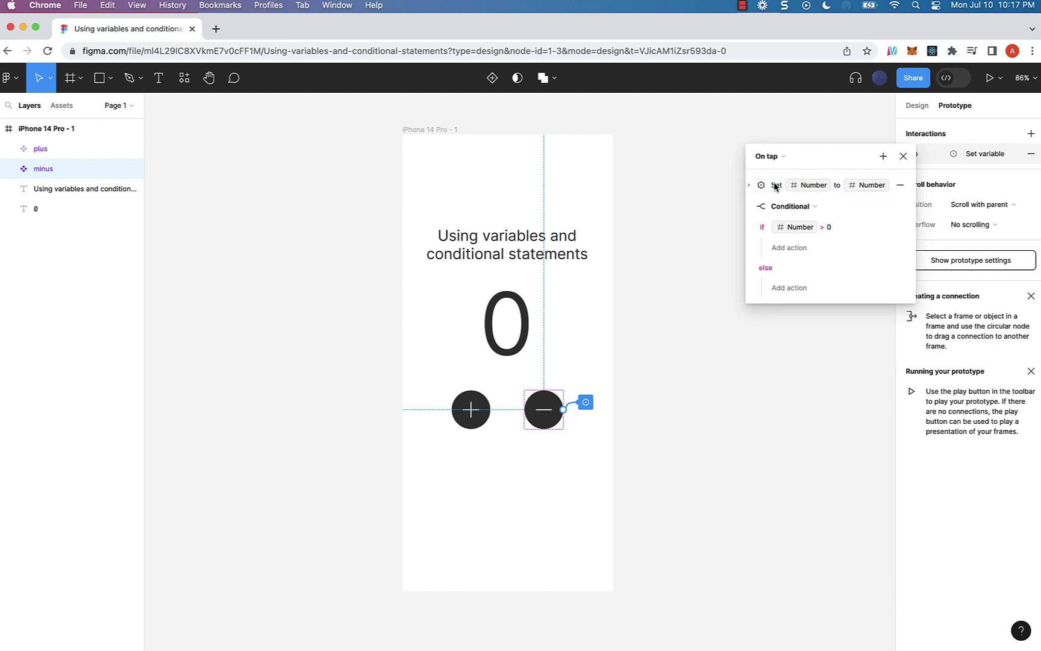
left_click_drag(775, 186, 837, 250)
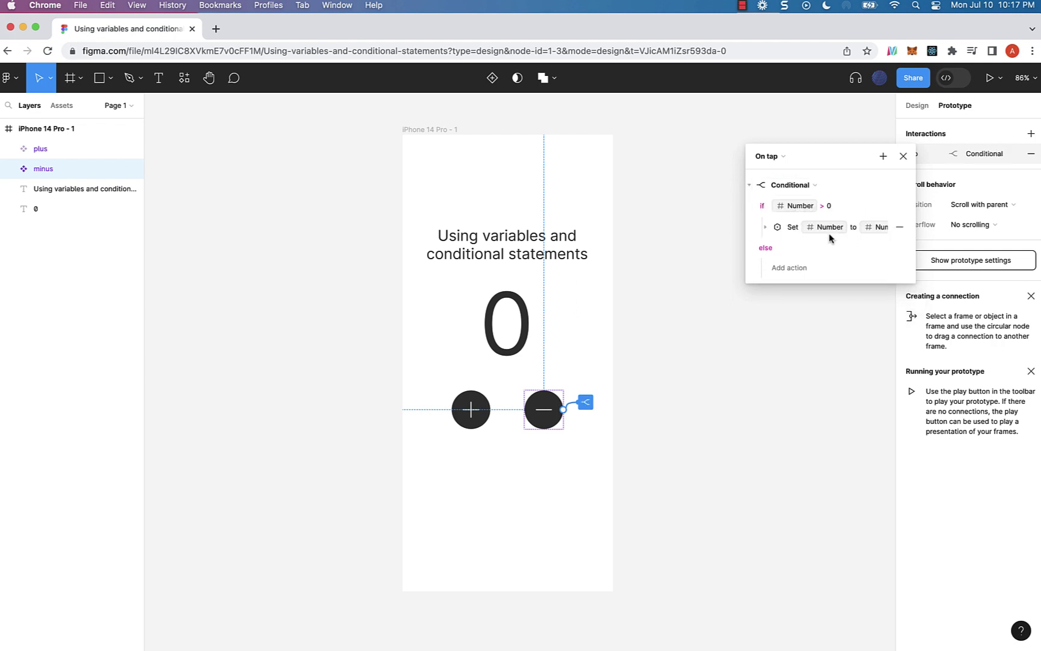
Preview the prototype, add three then subtract three, checking the count stops at 0
left_click(672, 352)
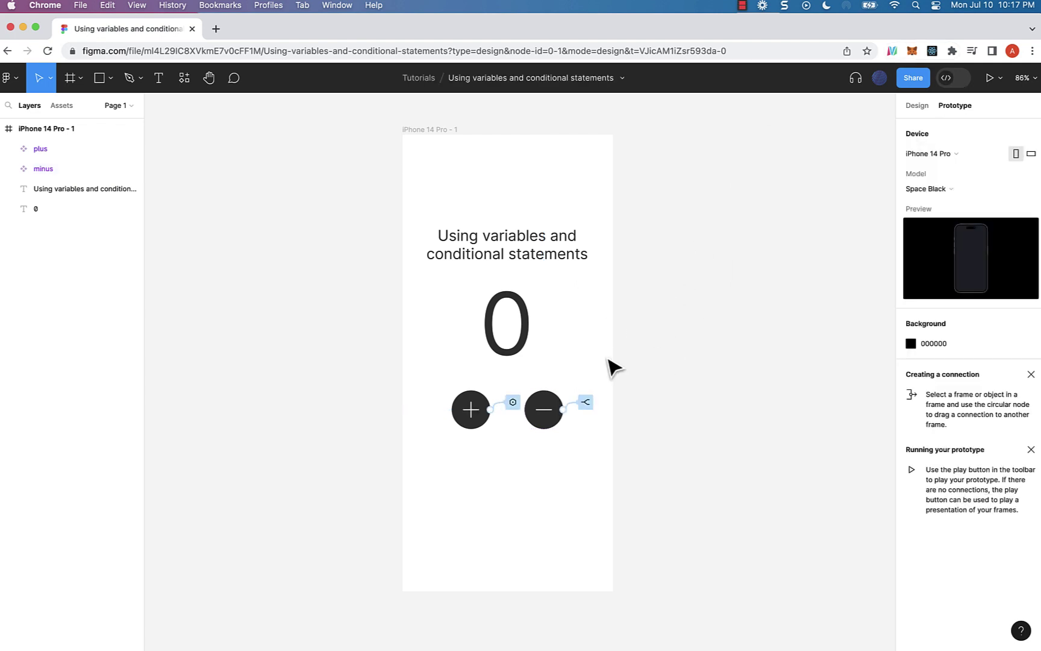
key("shift+space")
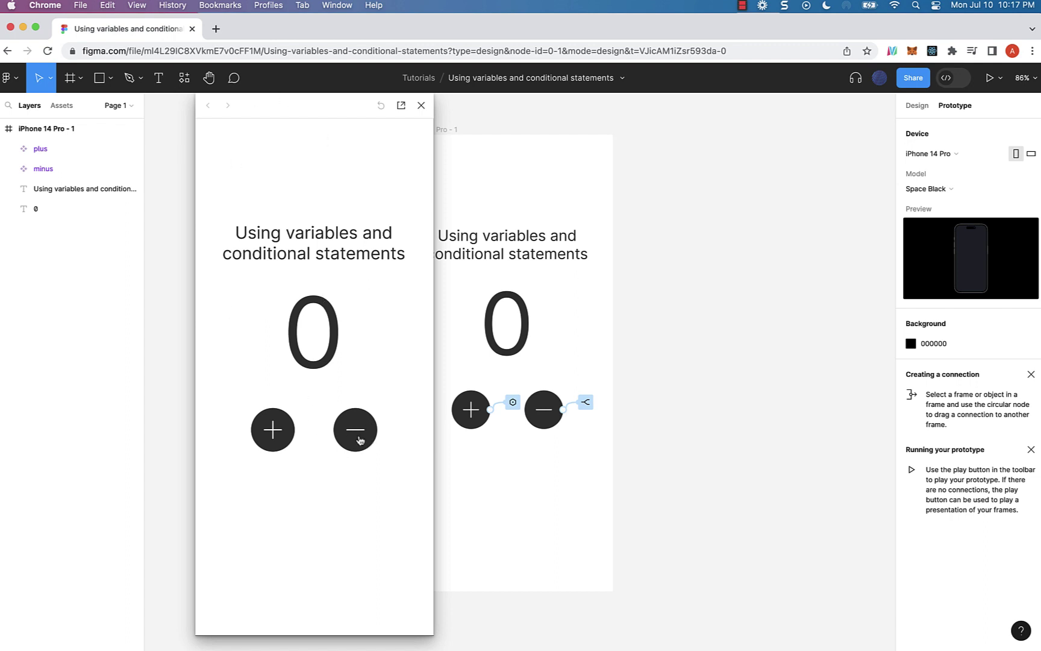
left_click(270, 429)
left_click(270, 429)
left_click(270, 429)
left_click(270, 429)
left_click(355, 433)
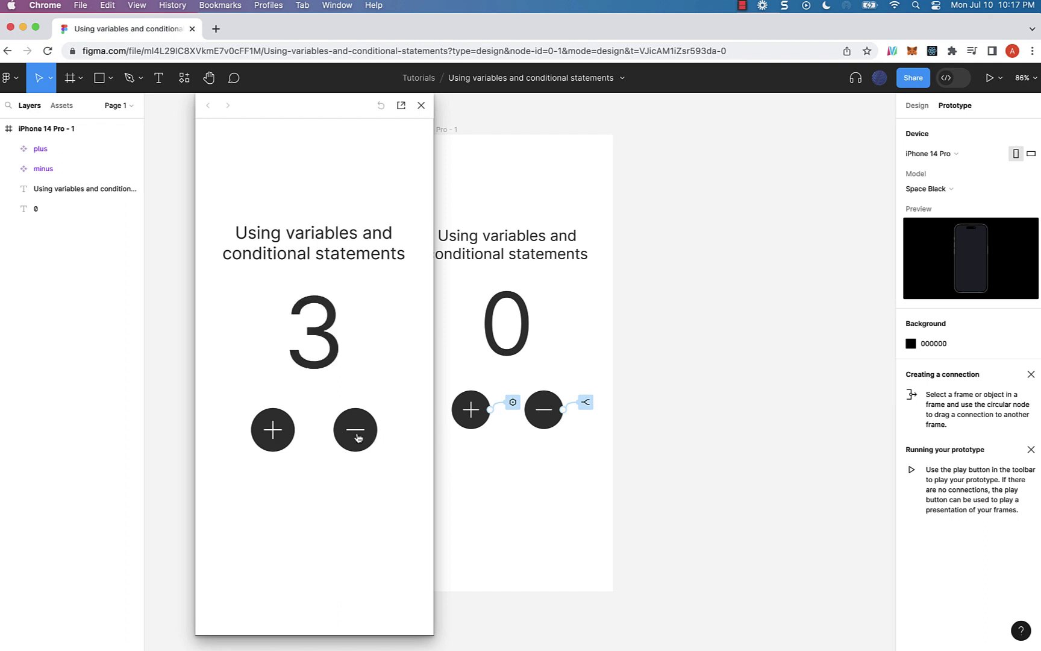
left_click(356, 435)
left_click(356, 435)
left_click(357, 436)
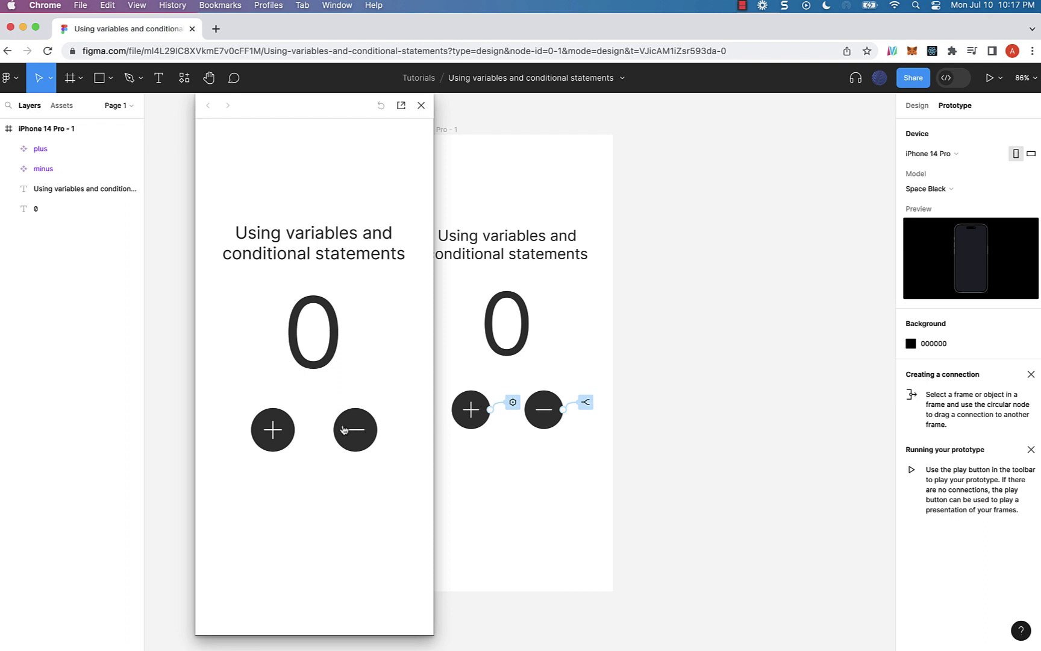
Tap plus four more times to raise the counter again
left_click(276, 431)
left_click(277, 431)
left_click(278, 431)
left_click(278, 431)
left_click(279, 432)
left_click(279, 432)
left_click(280, 433)
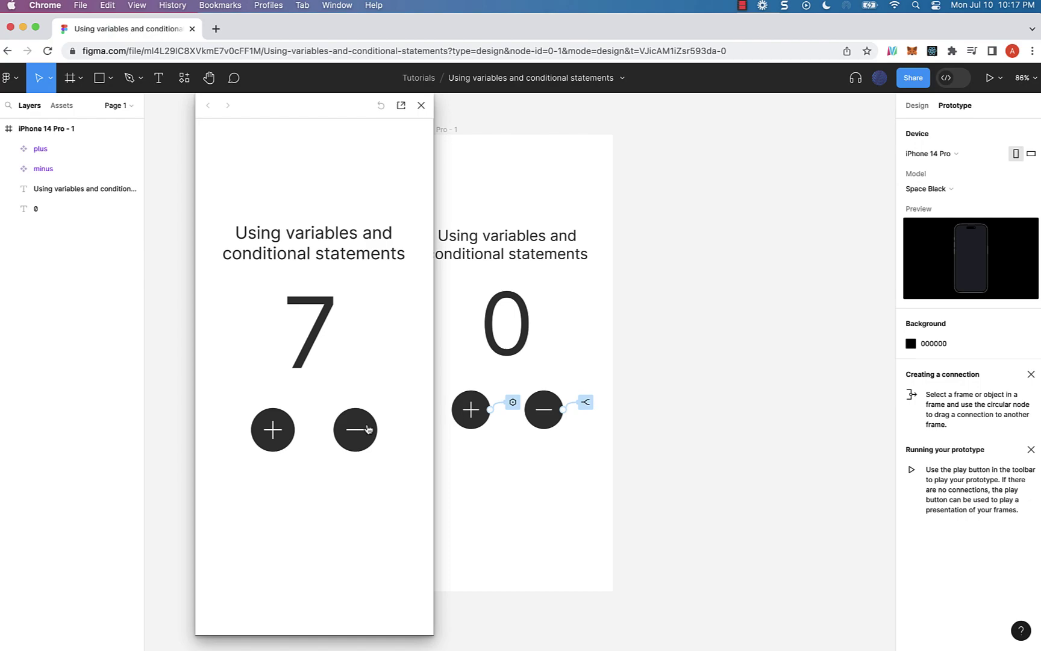